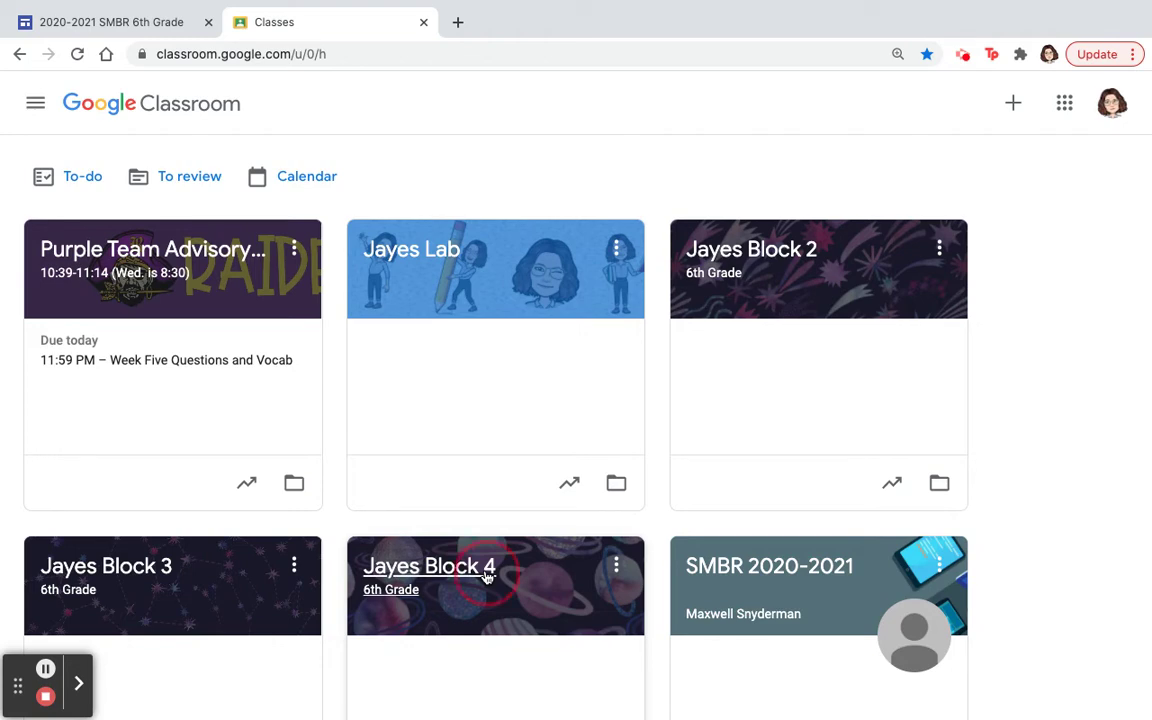
# - Open Jayes Block 4's classwork and expand the Creation Stories material under Quarter 4
pyautogui.click(488, 577)
pyautogui.click(524, 118)
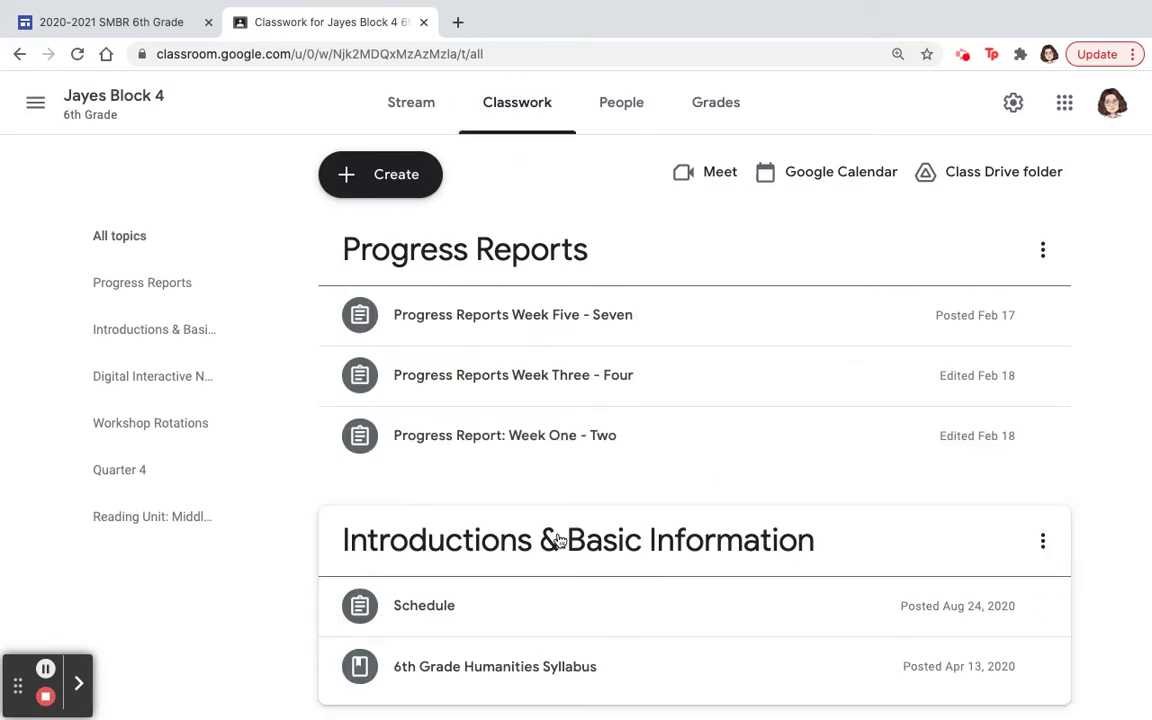
pyautogui.scroll(-5, 558, 540)
pyautogui.scroll(-5, 560, 541)
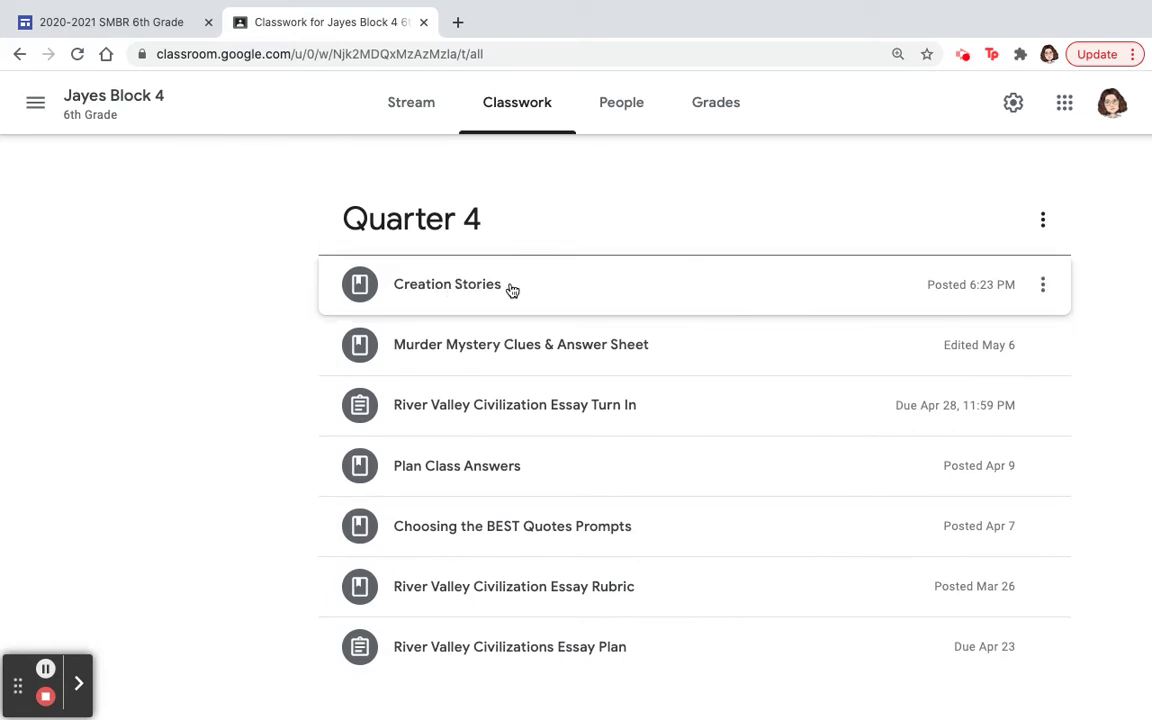
pyautogui.click(511, 290)
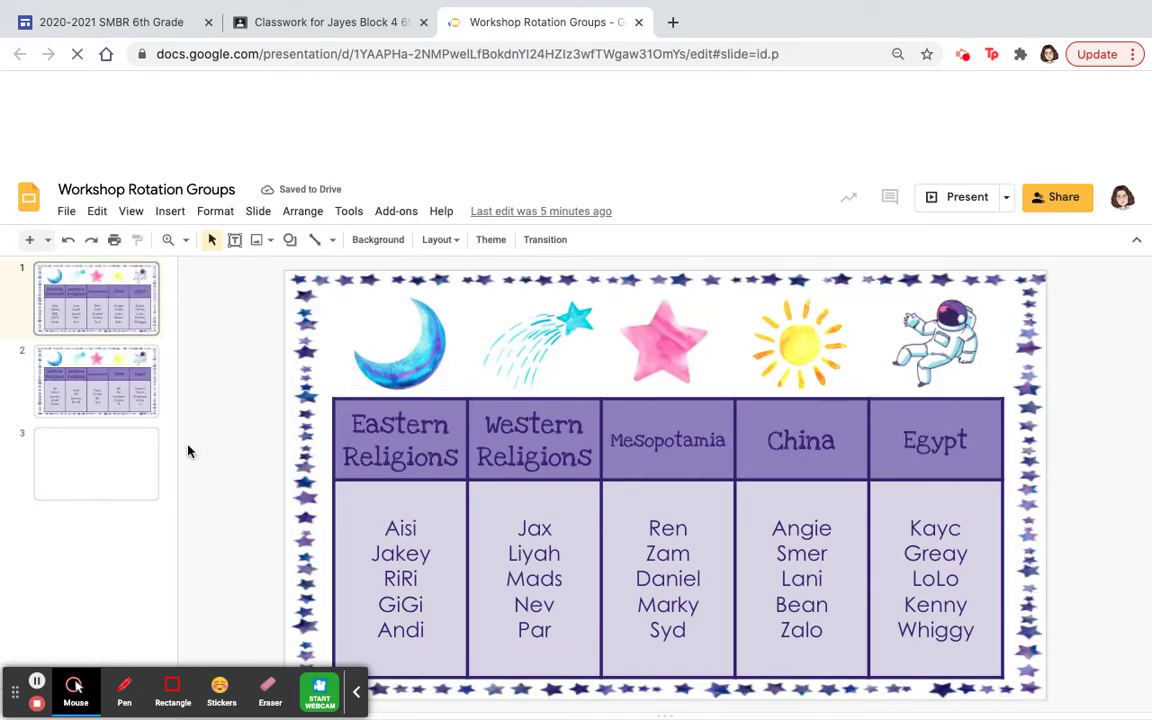
# - Look over the group assignments on slides 2 and 3, then go back to the Jayes Block 4 classwork
pyautogui.click(123, 401)
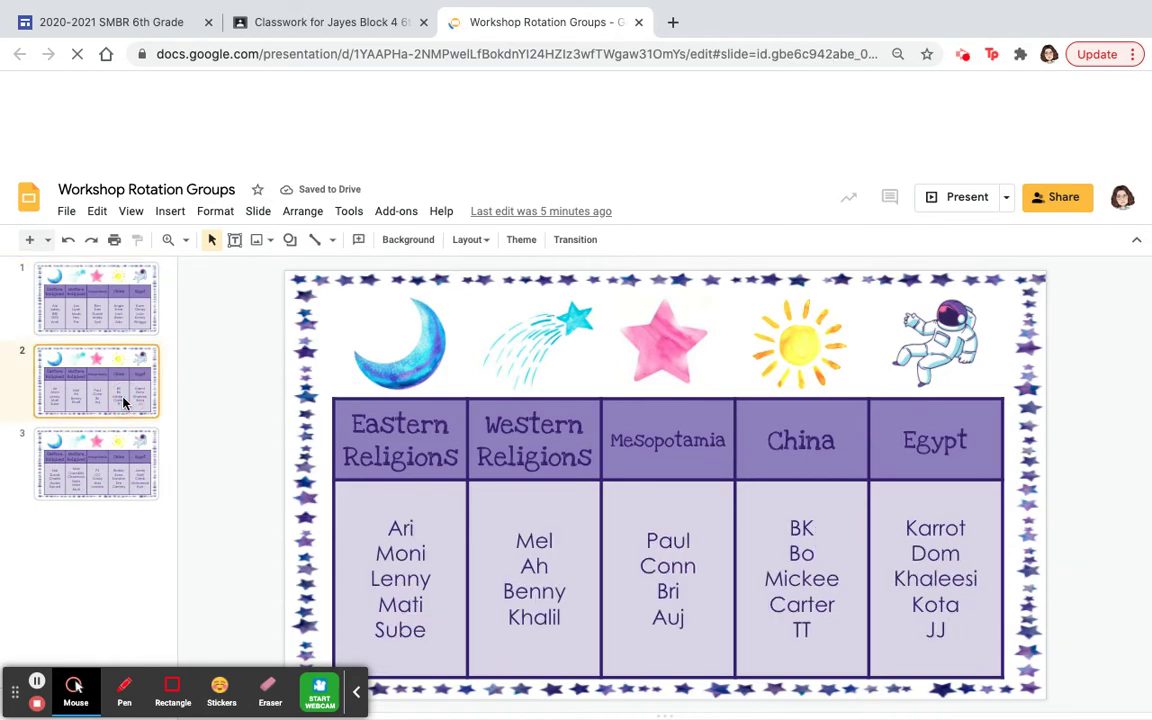
pyautogui.press('Down')
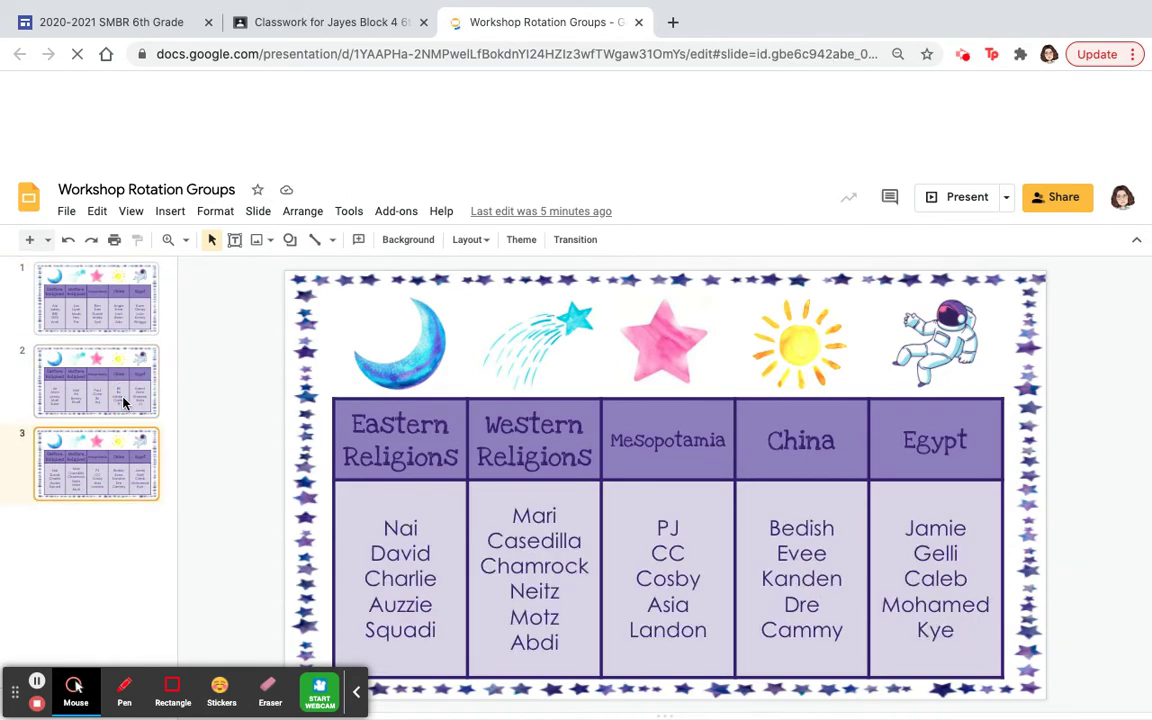
pyautogui.click(328, 26)
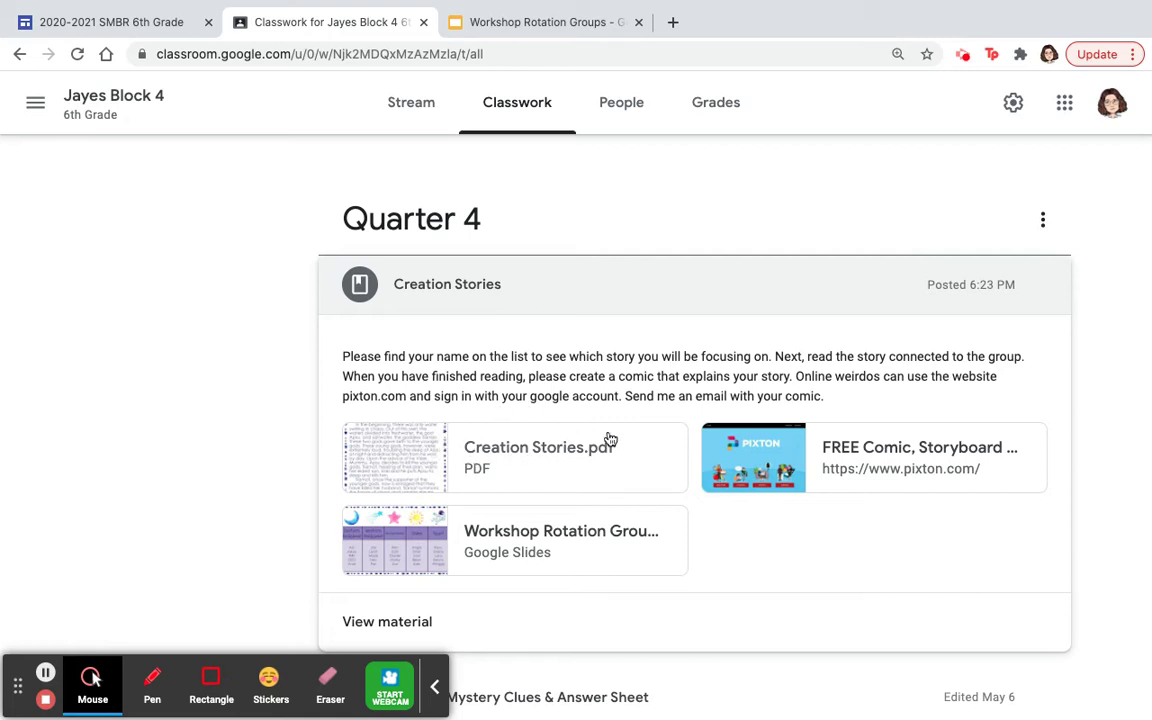
pyautogui.click(405, 468)
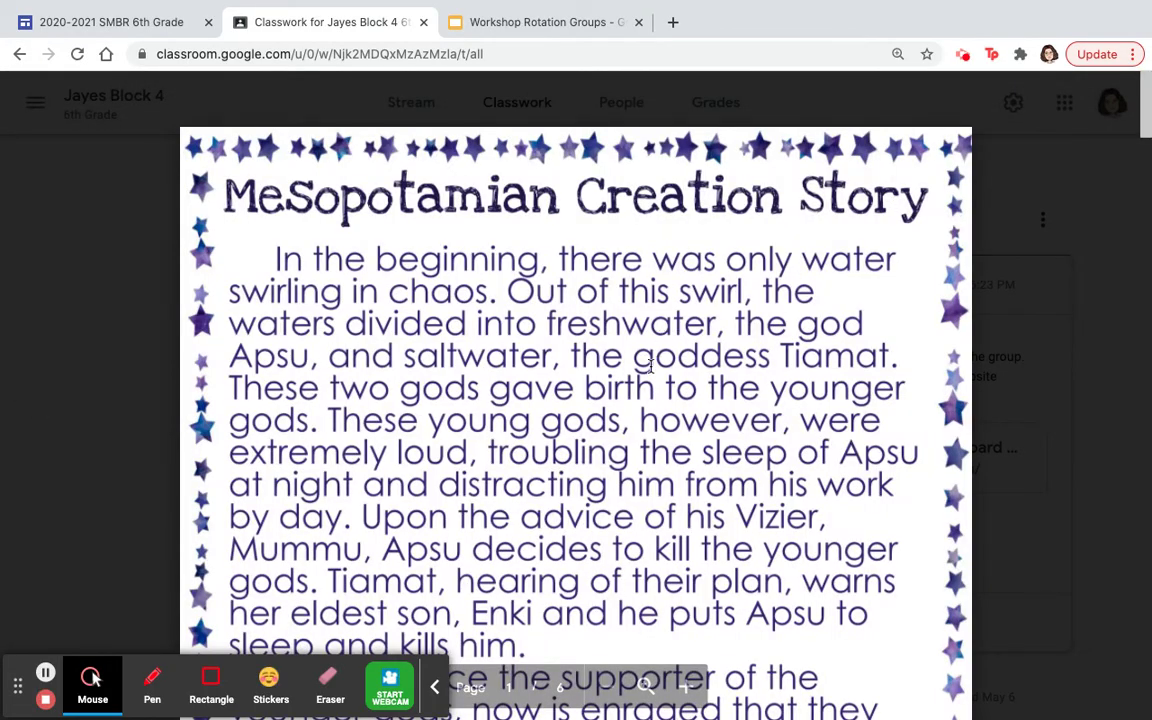
pyautogui.scroll(-10, 650, 366)
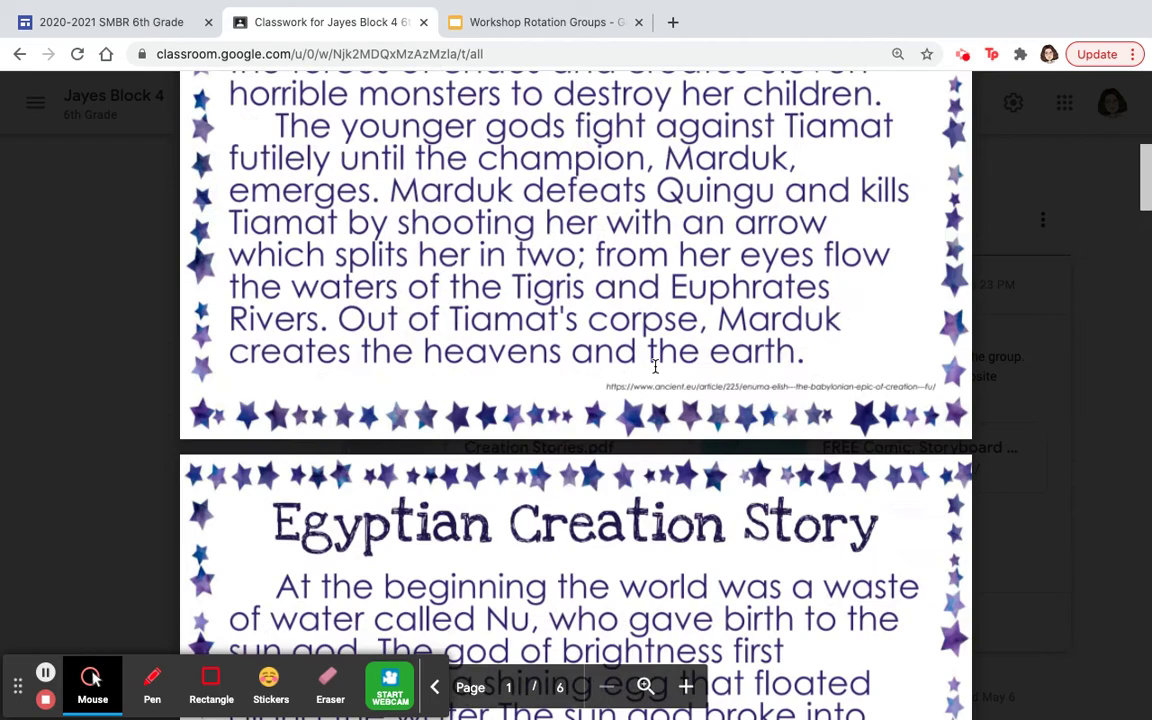
pyautogui.scroll(-1, 648, 372)
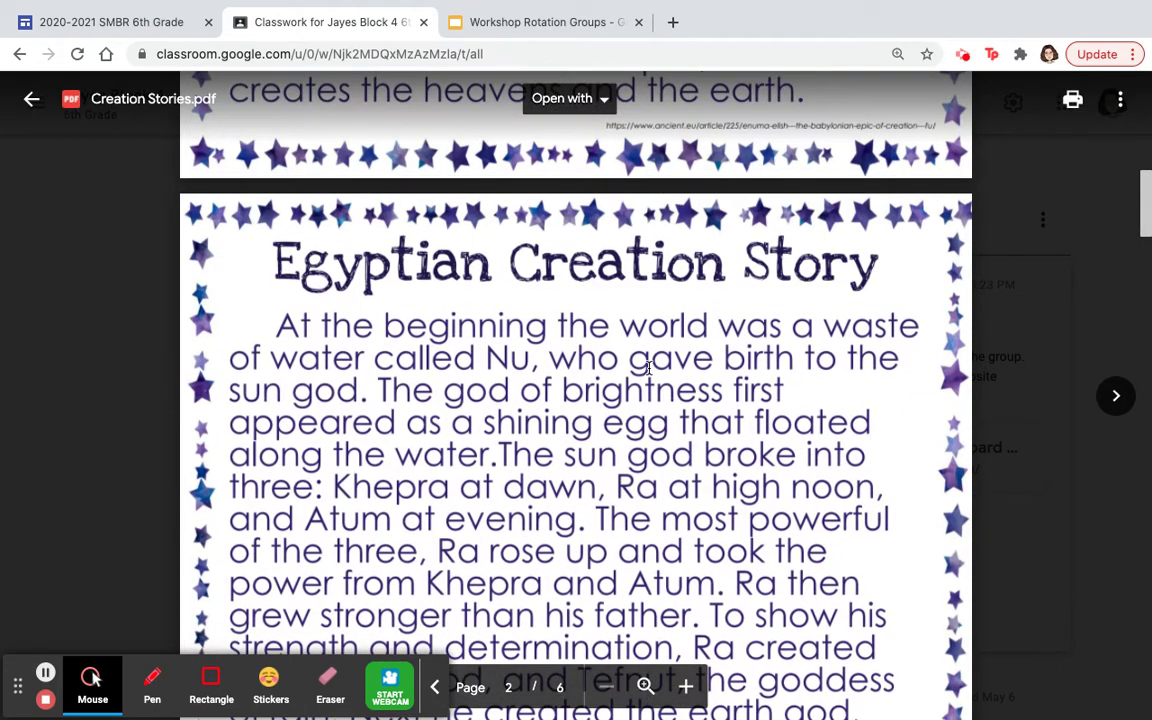
pyautogui.scroll(-10, 648, 368)
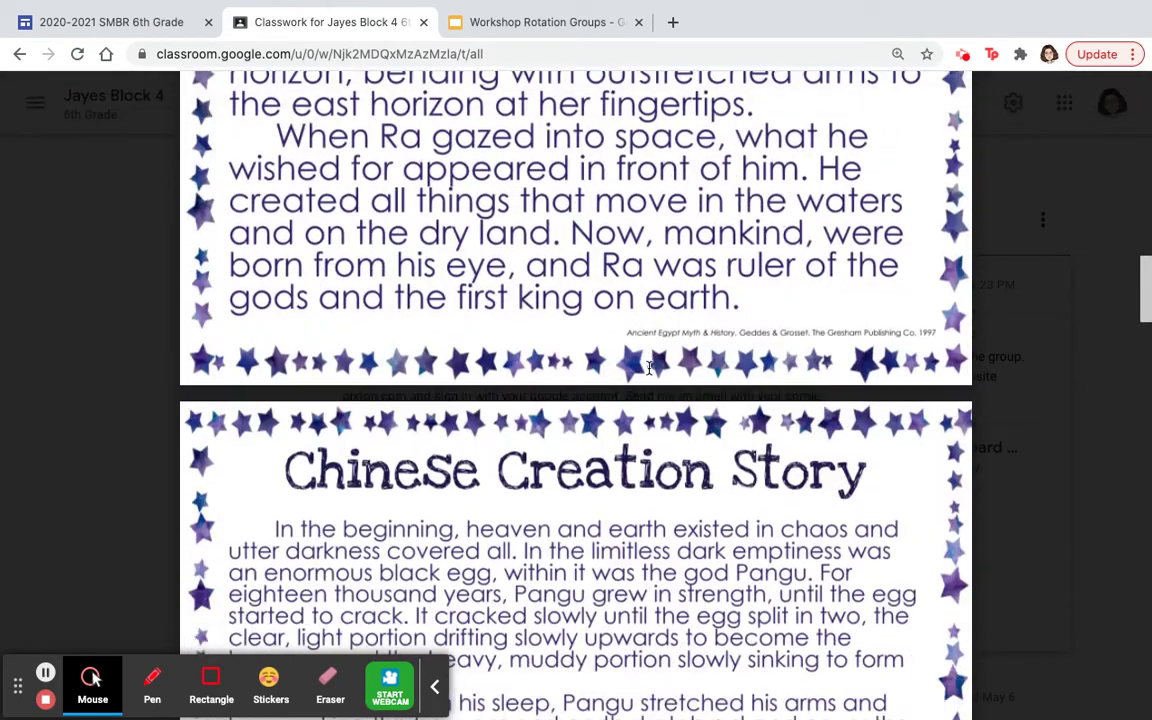
pyautogui.scroll(-1, 648, 368)
pyautogui.scroll(-10, 648, 368)
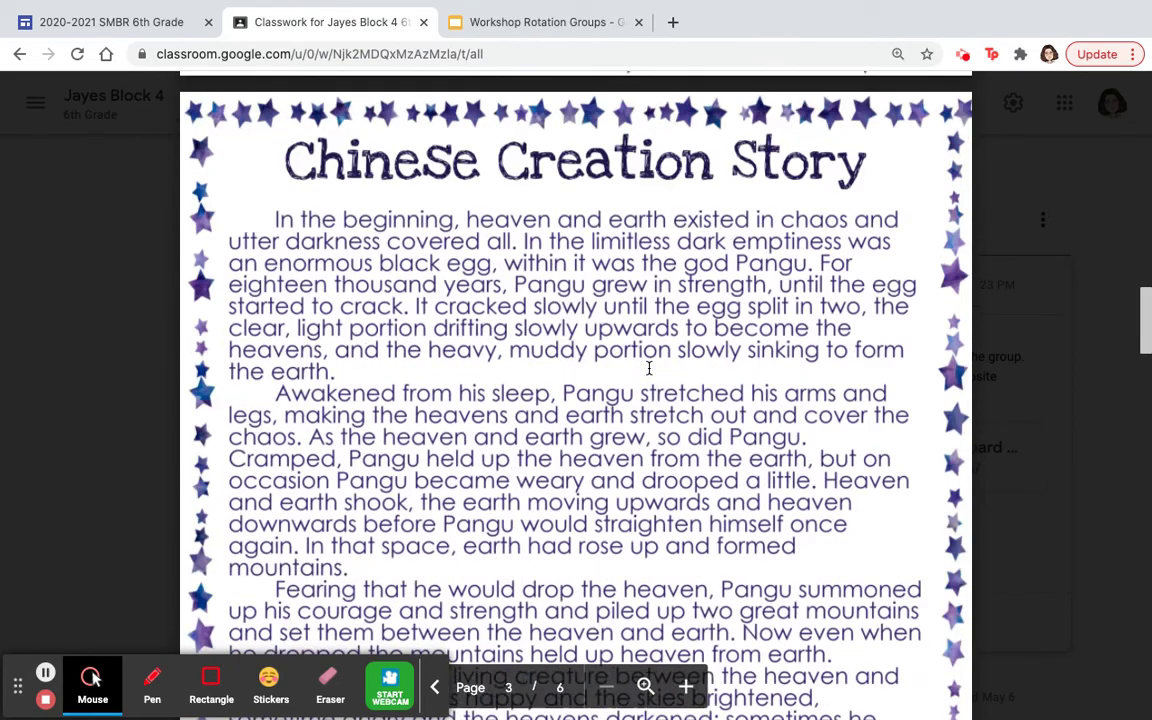
pyautogui.scroll(-3, 648, 368)
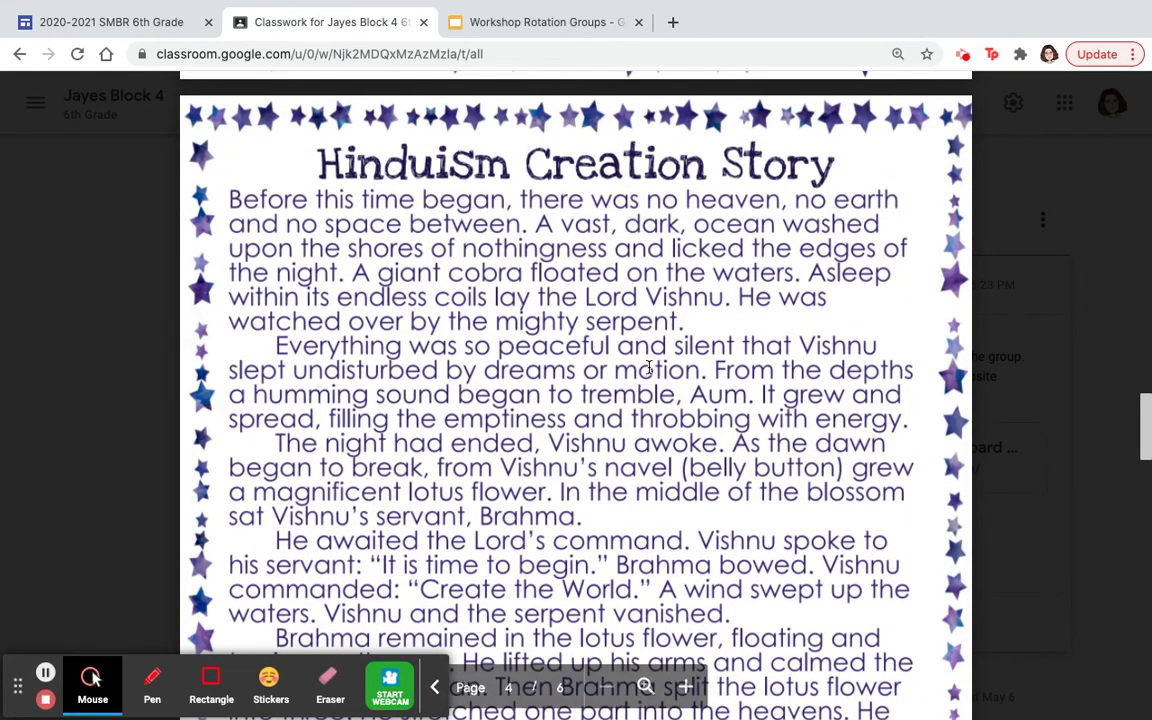
pyautogui.scroll(-15, 648, 368)
pyautogui.scroll(-8, 648, 346)
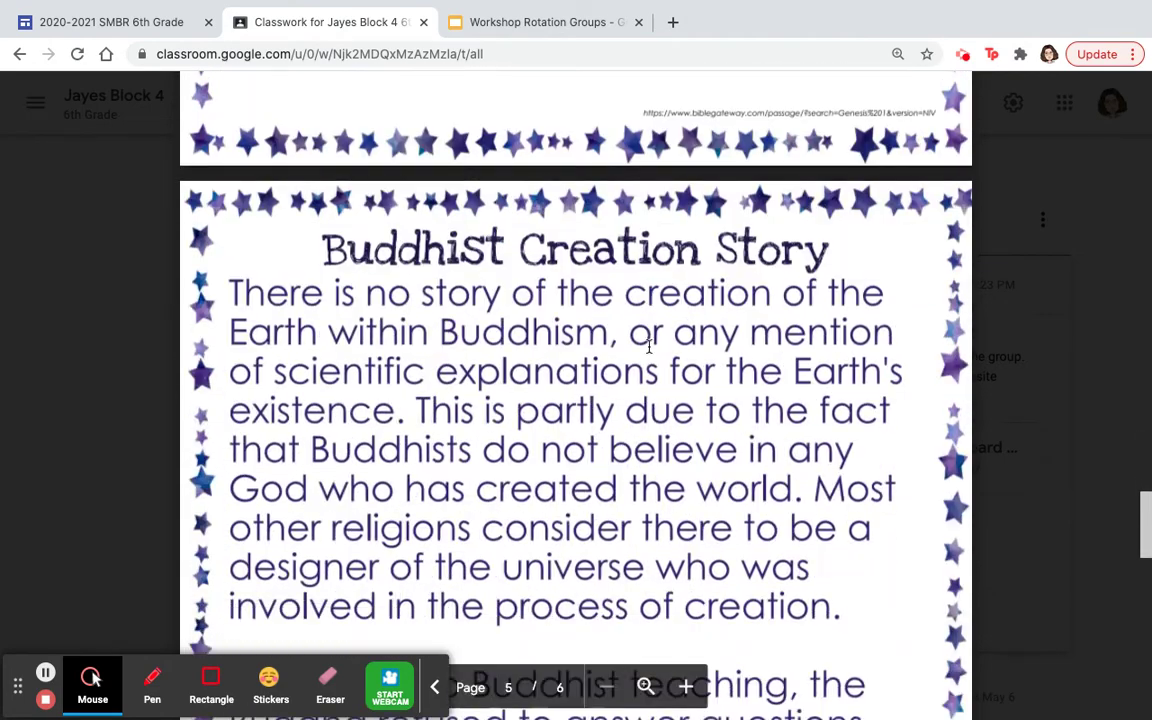
pyautogui.scroll(-15, 648, 346)
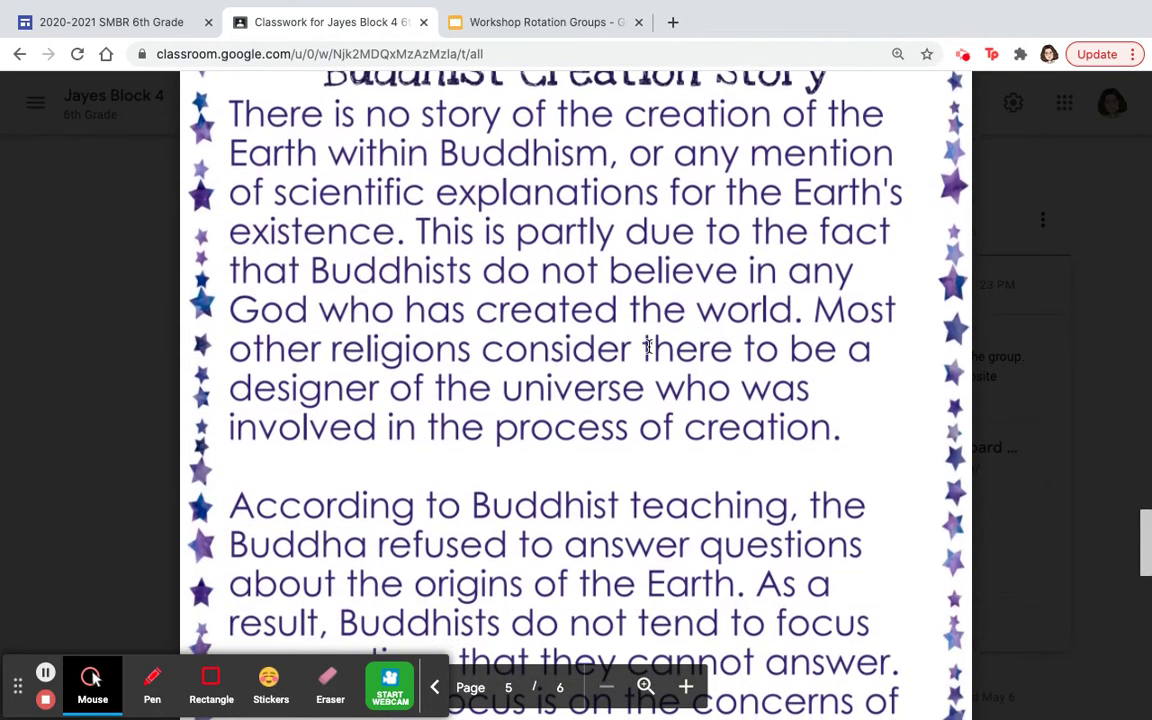
pyautogui.scroll(-15, 648, 346)
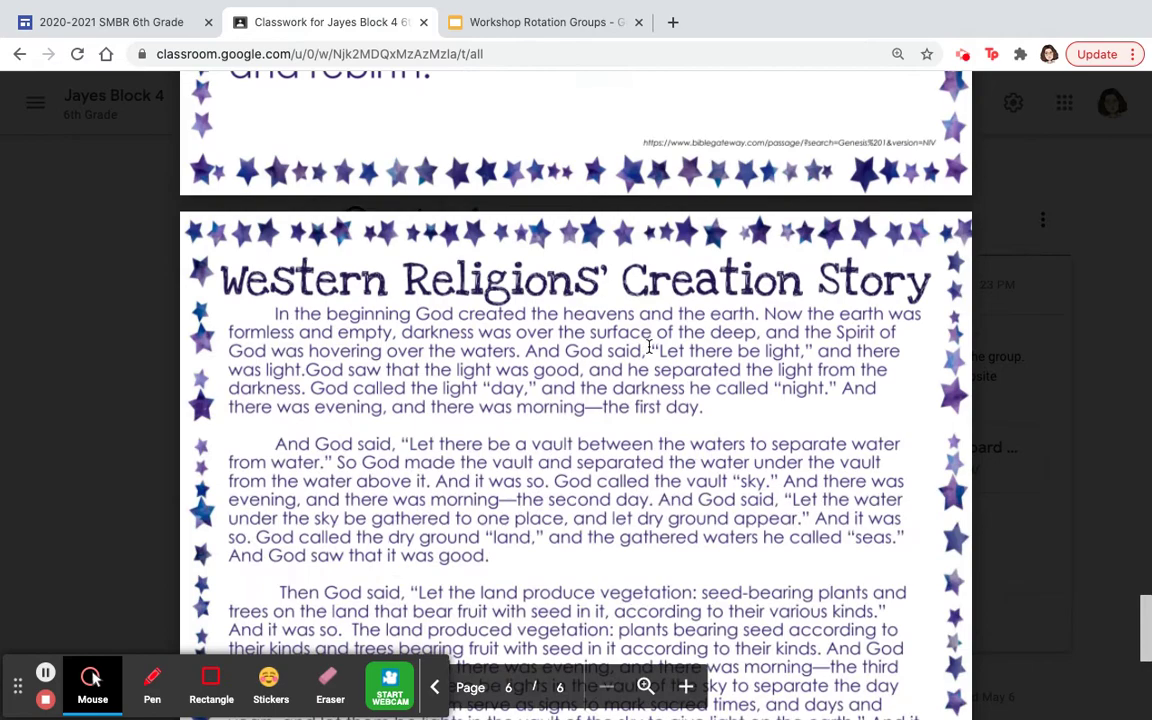
pyautogui.scroll(-7, 648, 346)
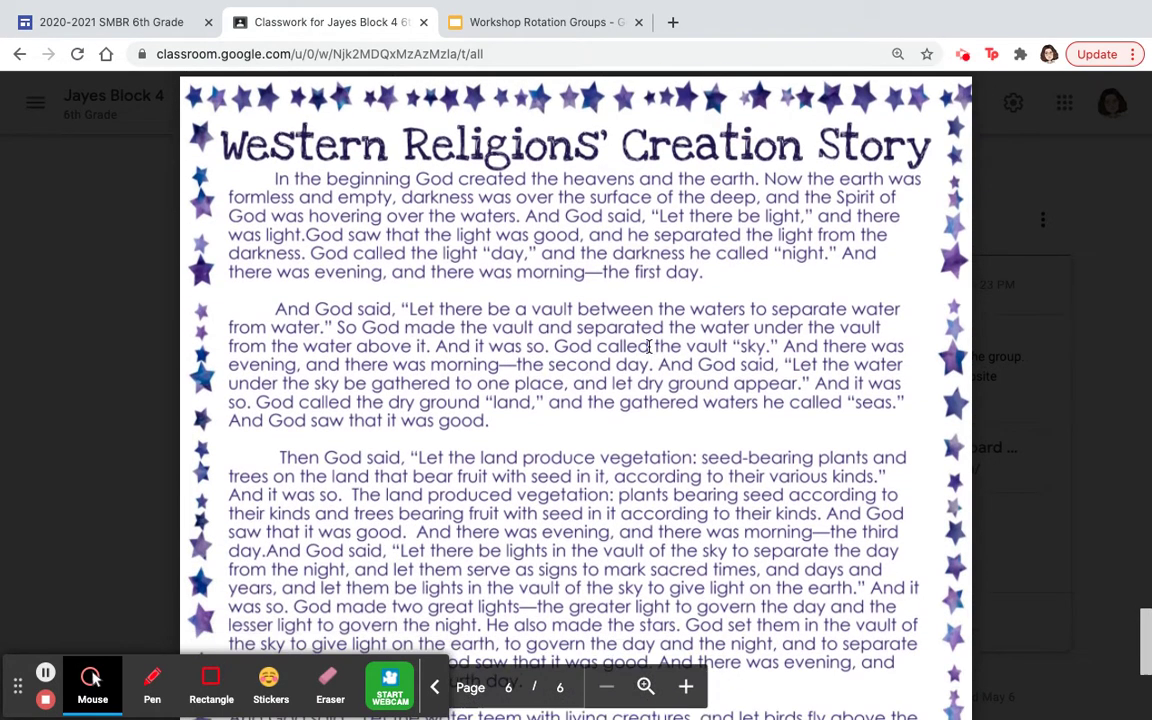
pyautogui.scroll(-2, 648, 346)
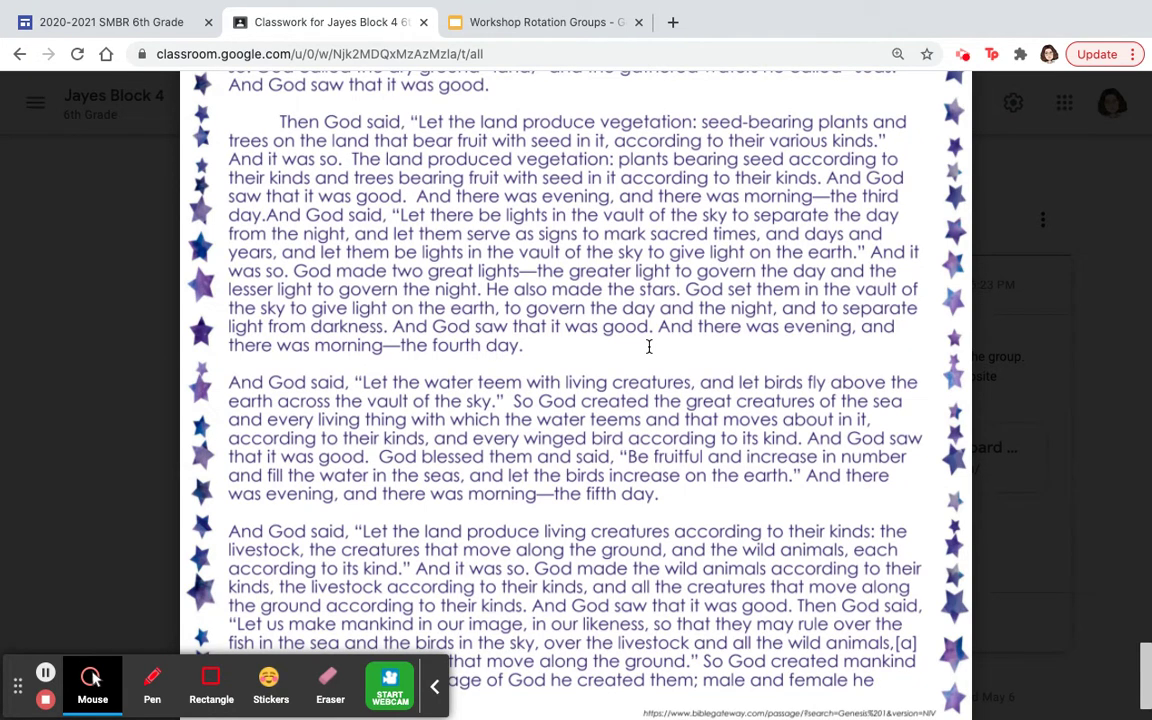
pyautogui.scroll(-3, 648, 346)
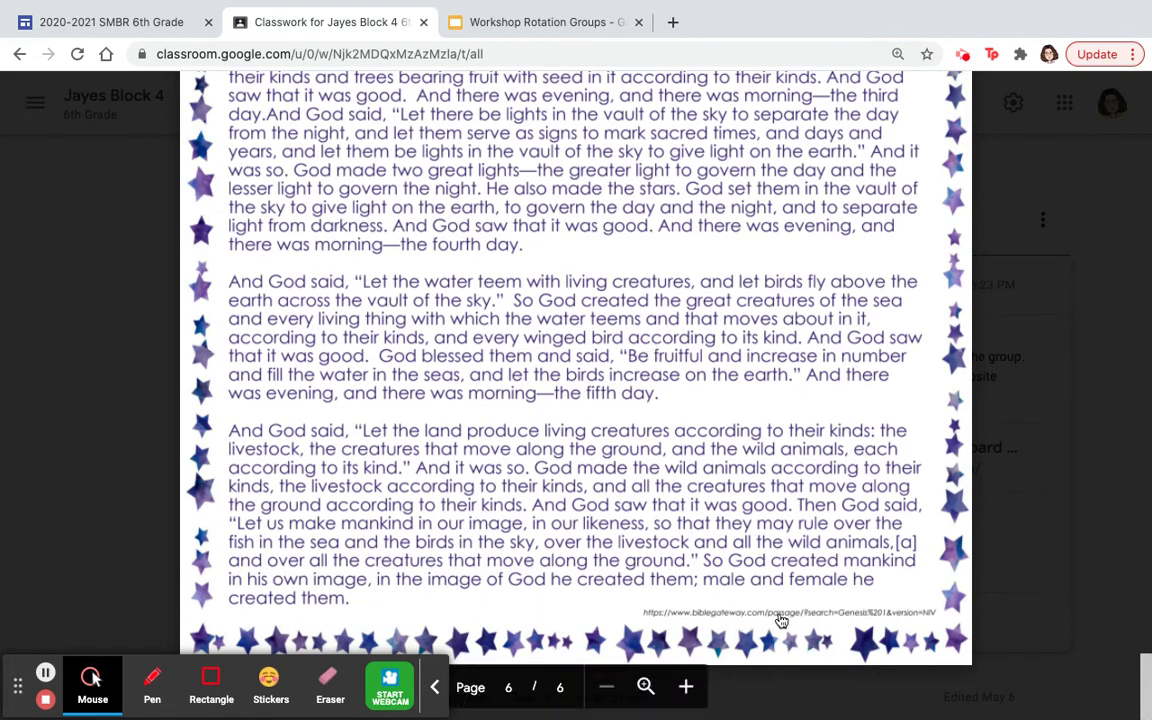
pyautogui.scroll(20, 690, 310)
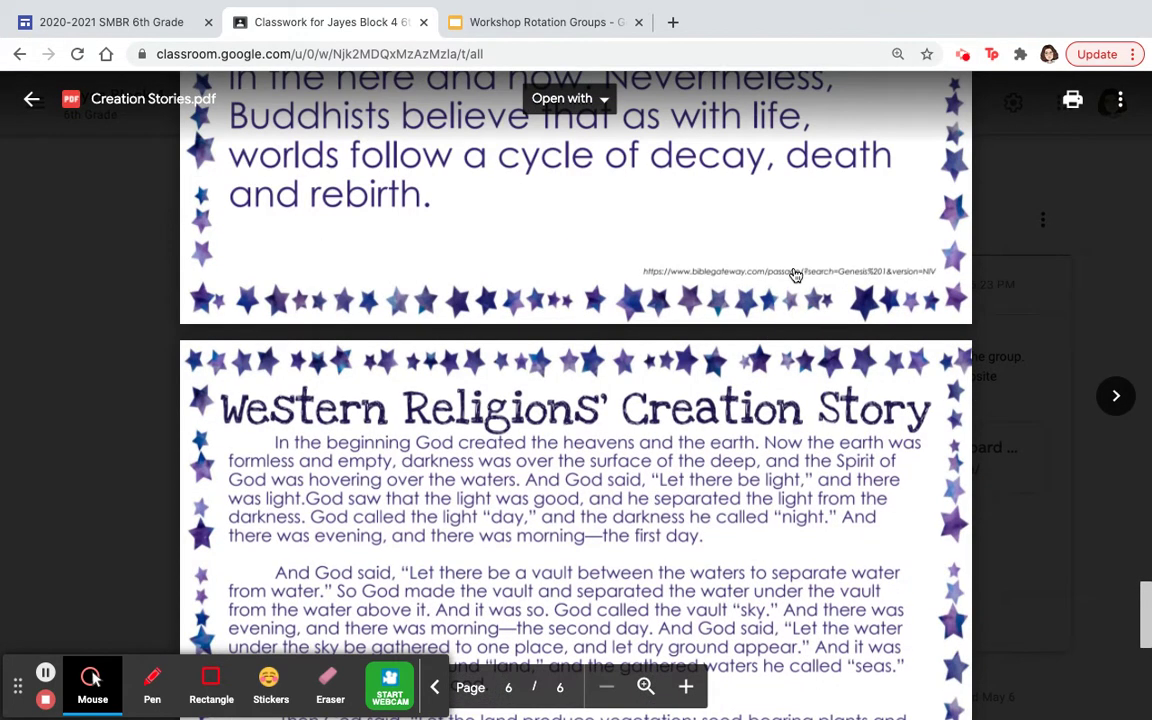
# - Close the Creation Stories PDF and open the linked pixton.com comic site
pyautogui.click(1020, 334)
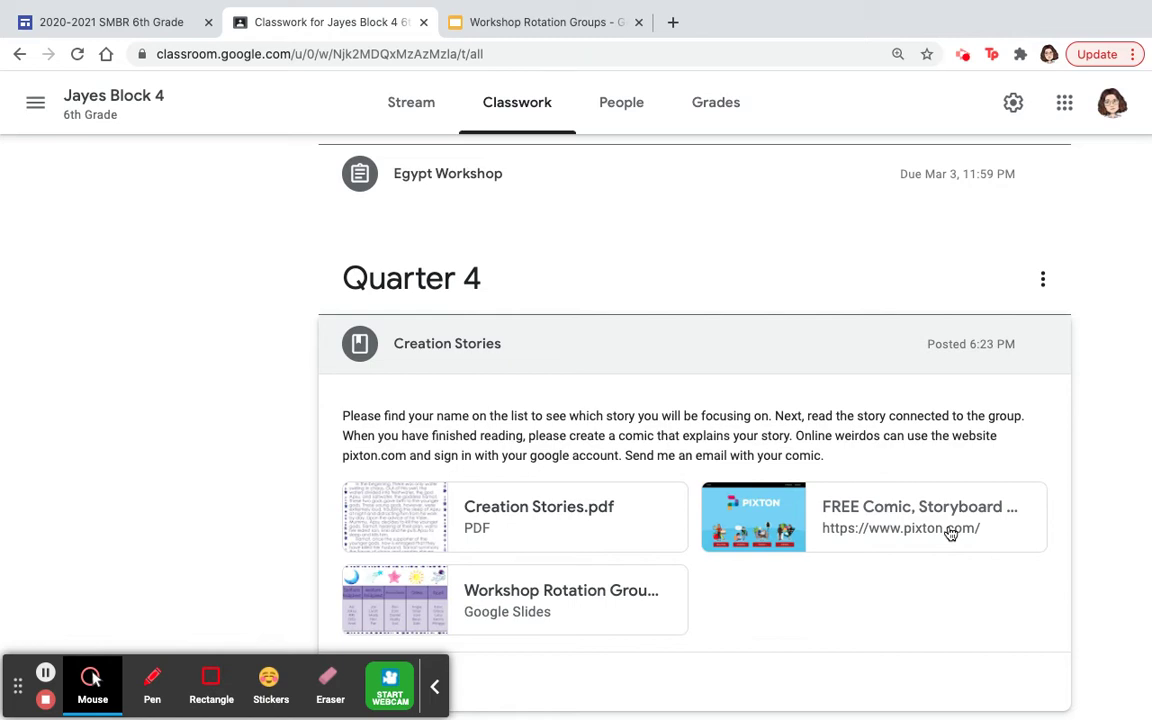
pyautogui.click(950, 531)
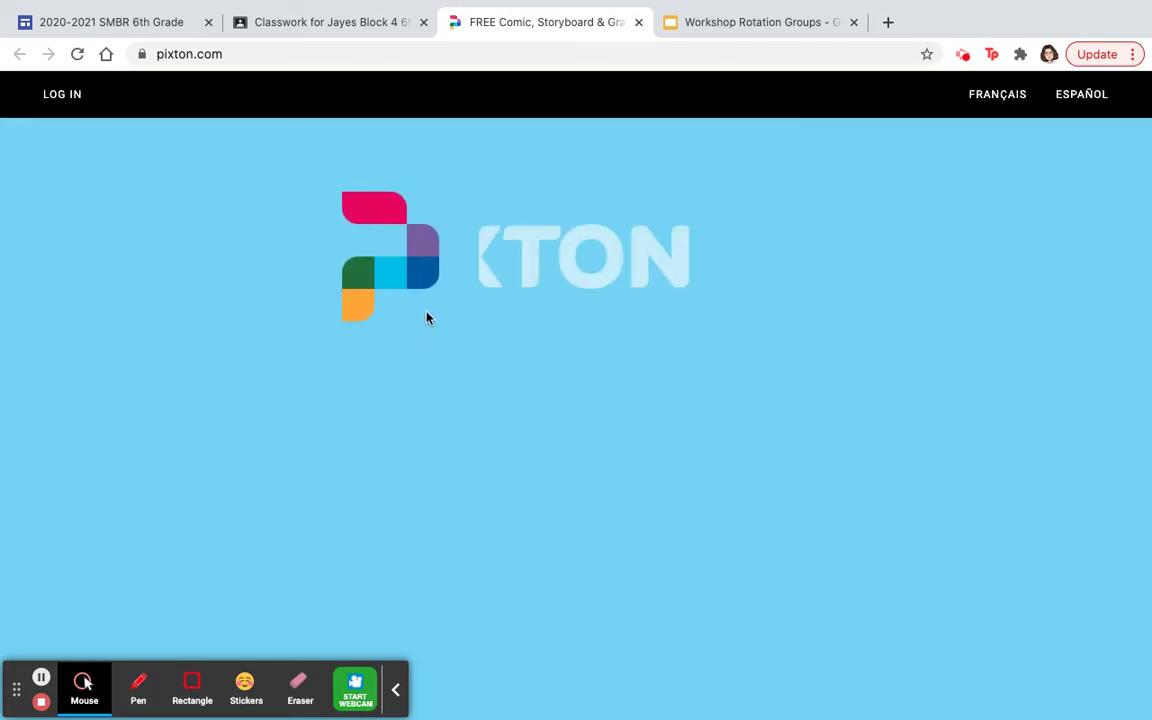
# - Log into Pixton and create a new comic from My Comics titled 'Creation Story'
pyautogui.click(62, 97)
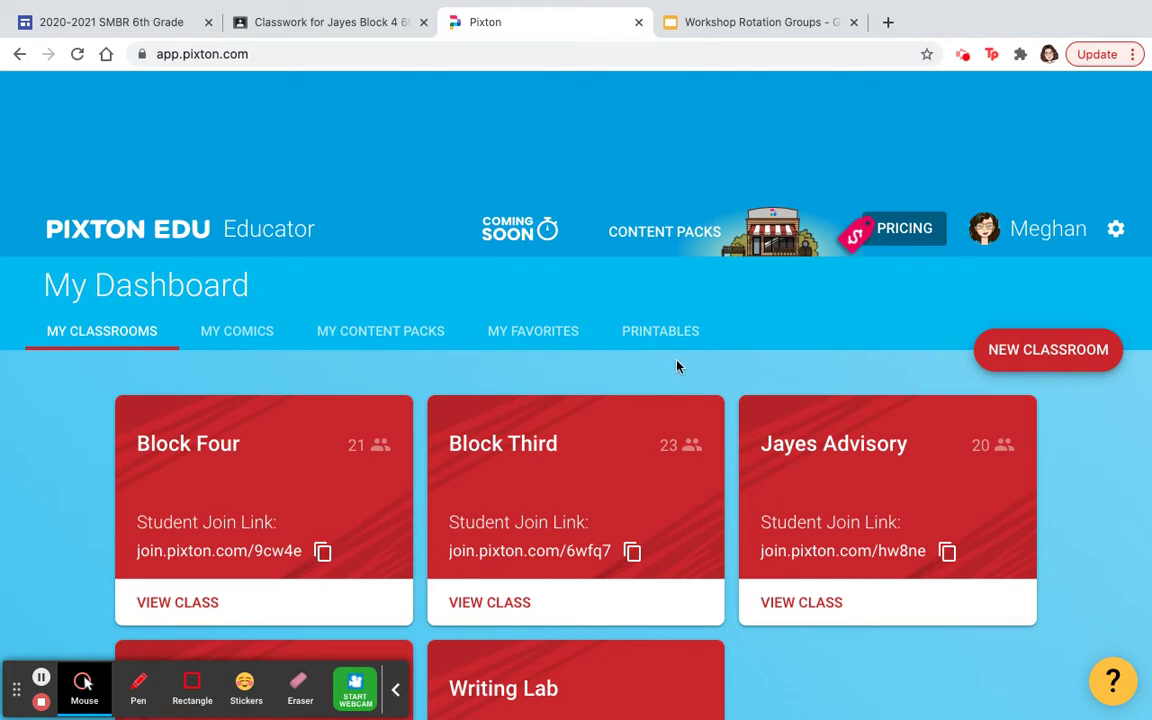
pyautogui.click(238, 340)
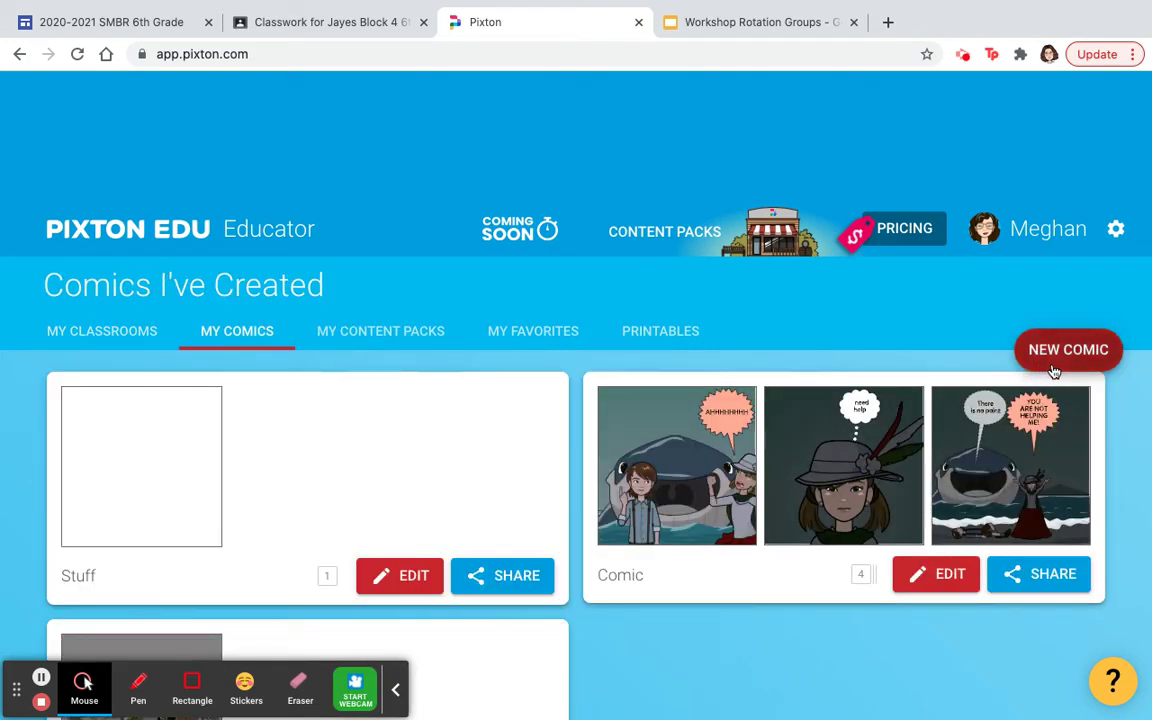
pyautogui.click(1050, 367)
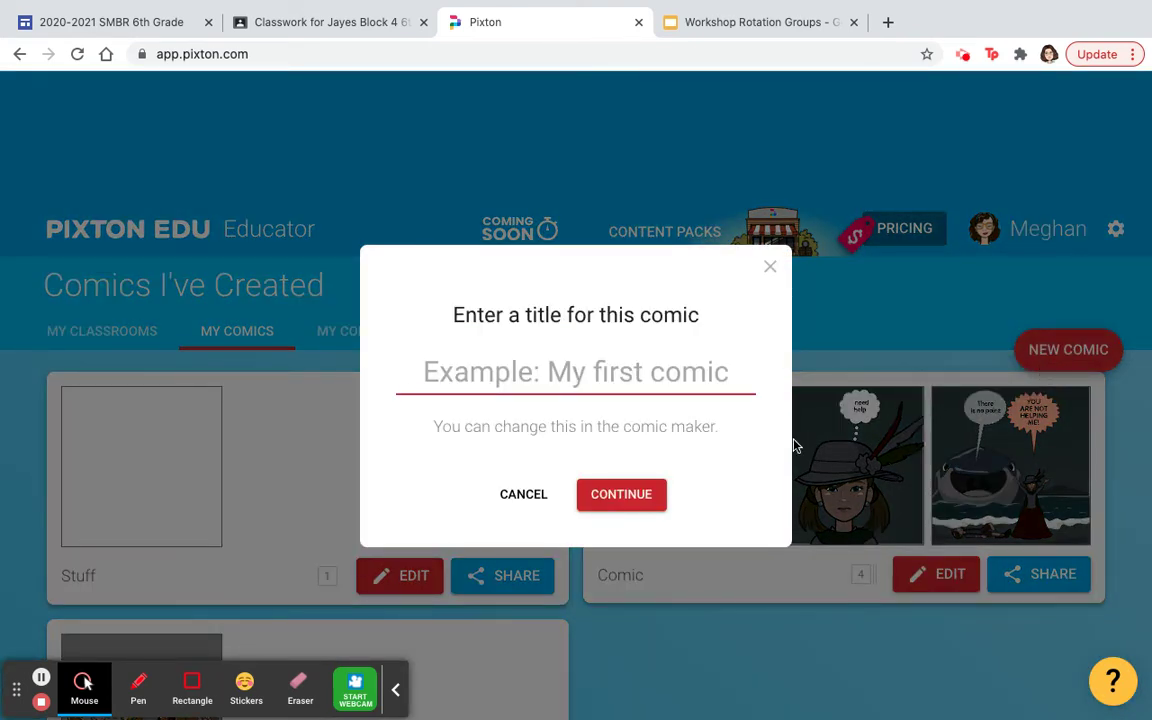
pyautogui.write('Creation ')
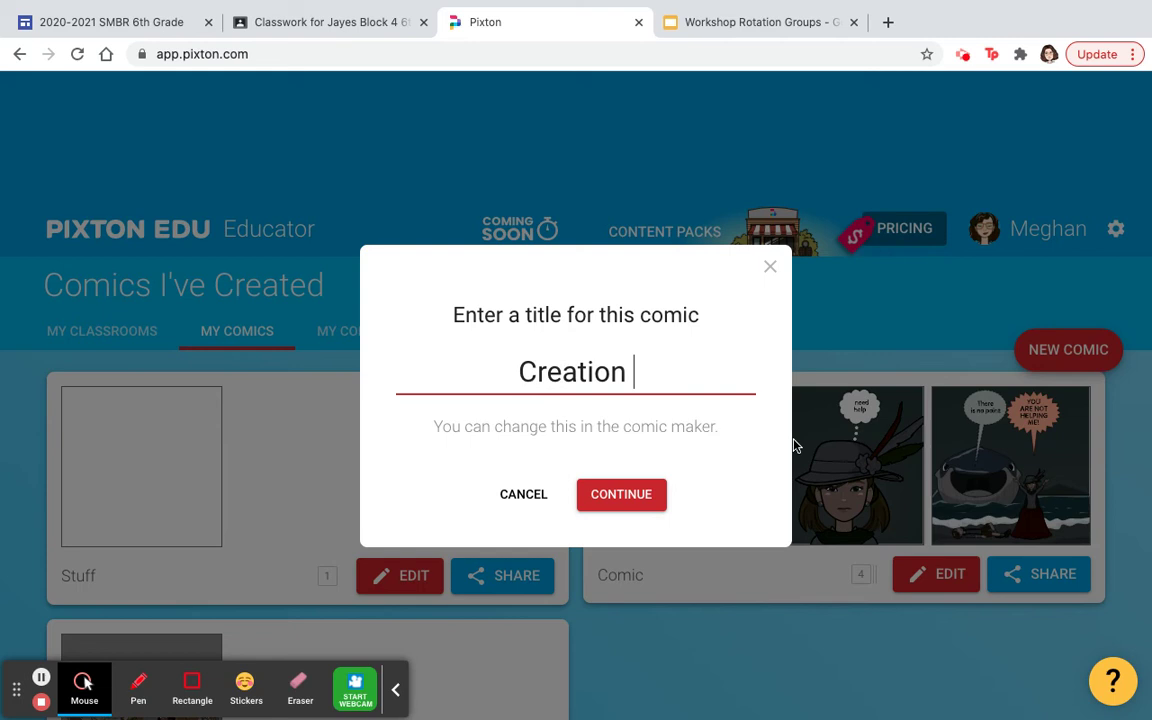
pyautogui.write('Story -')
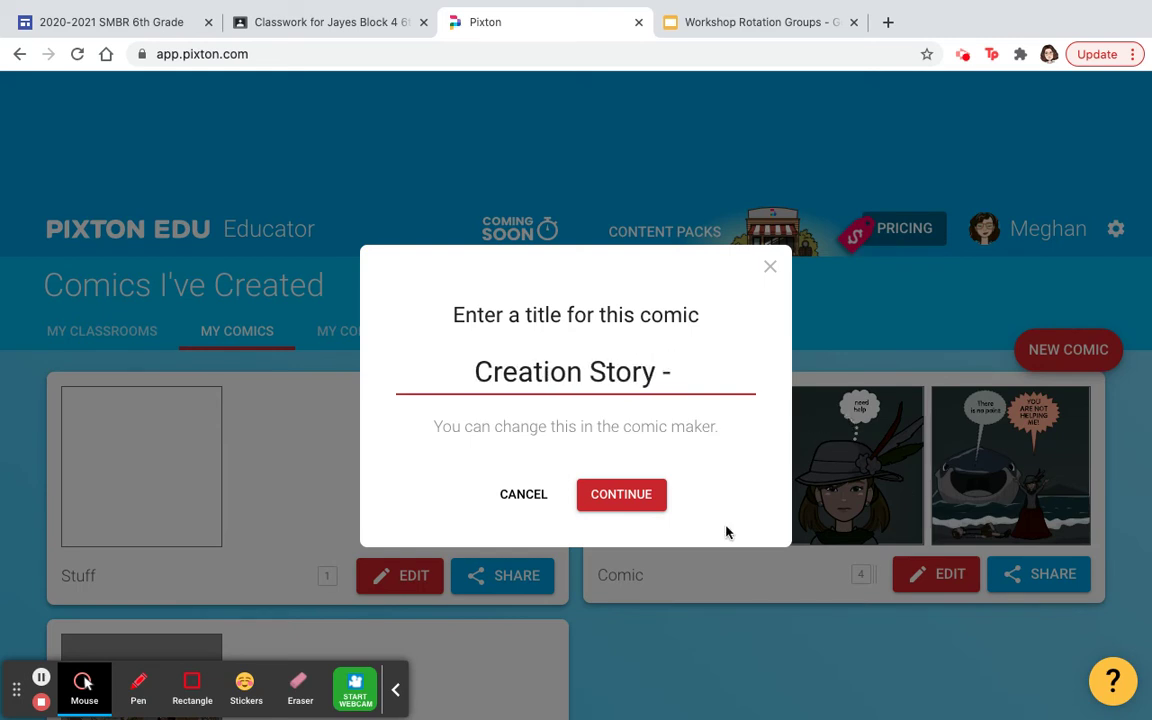
pyautogui.press('BackSpace')
pyautogui.press('BackSpace')
pyautogui.press('BackSpace')
pyautogui.click(626, 493)
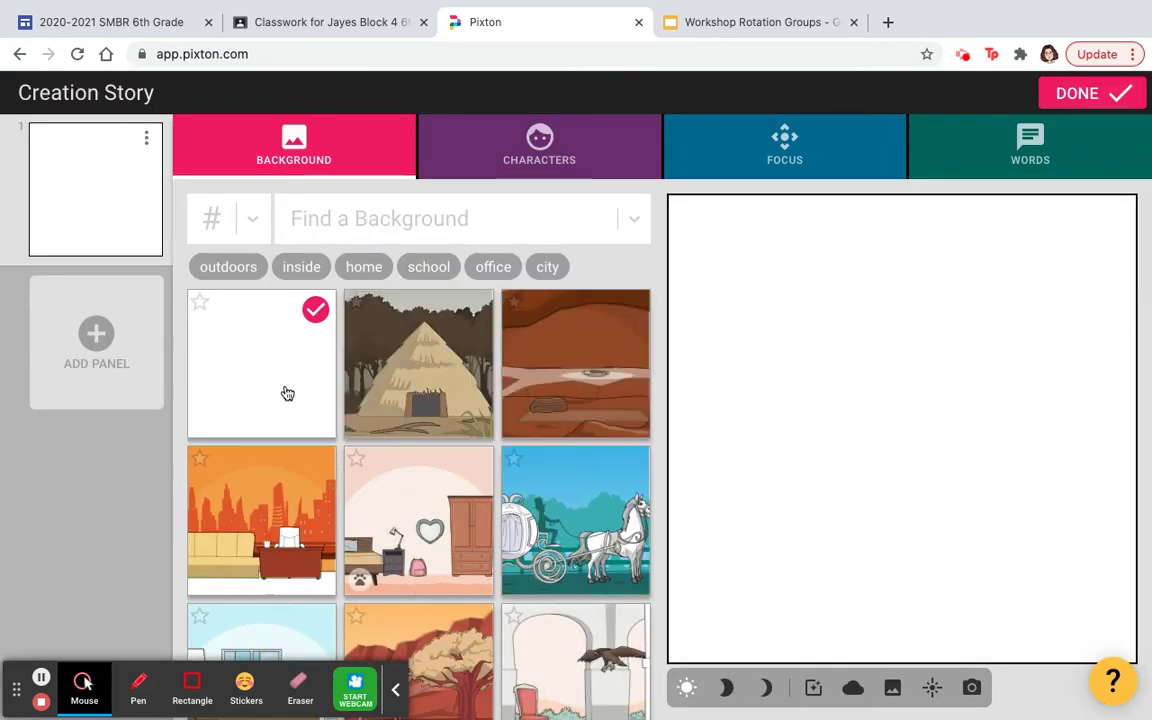
# - Browse the Characters list and the class roster of student characters
pyautogui.scroll(-1, 481, 459)
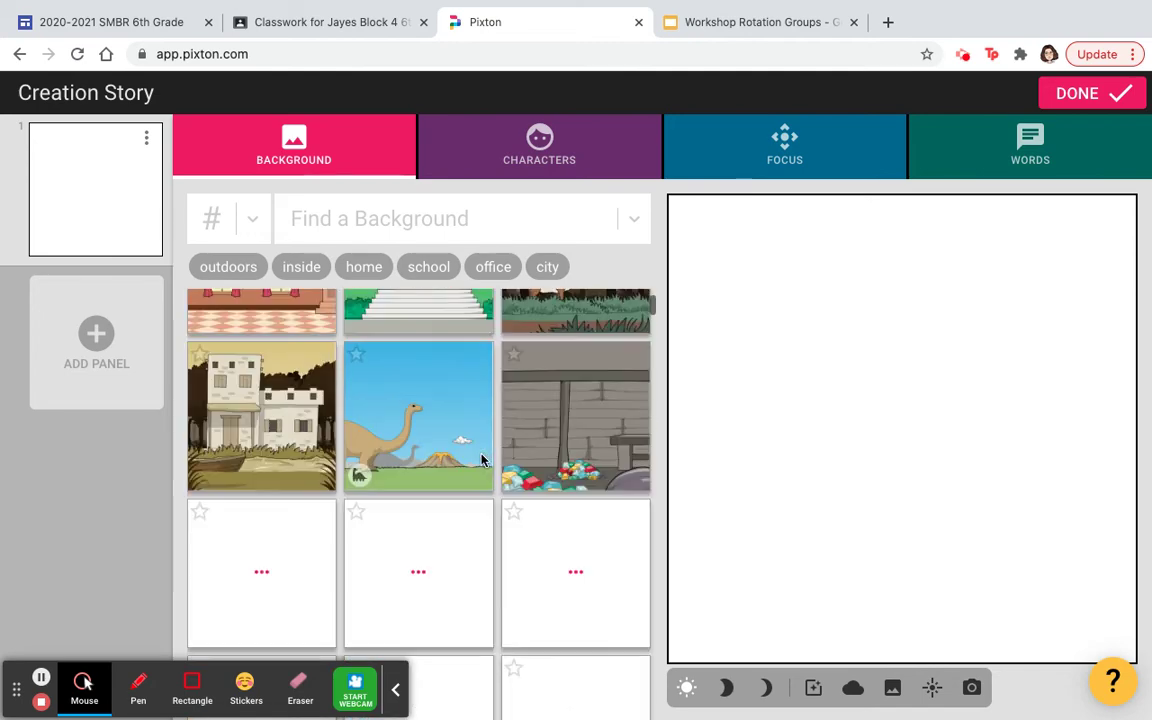
pyautogui.click(526, 158)
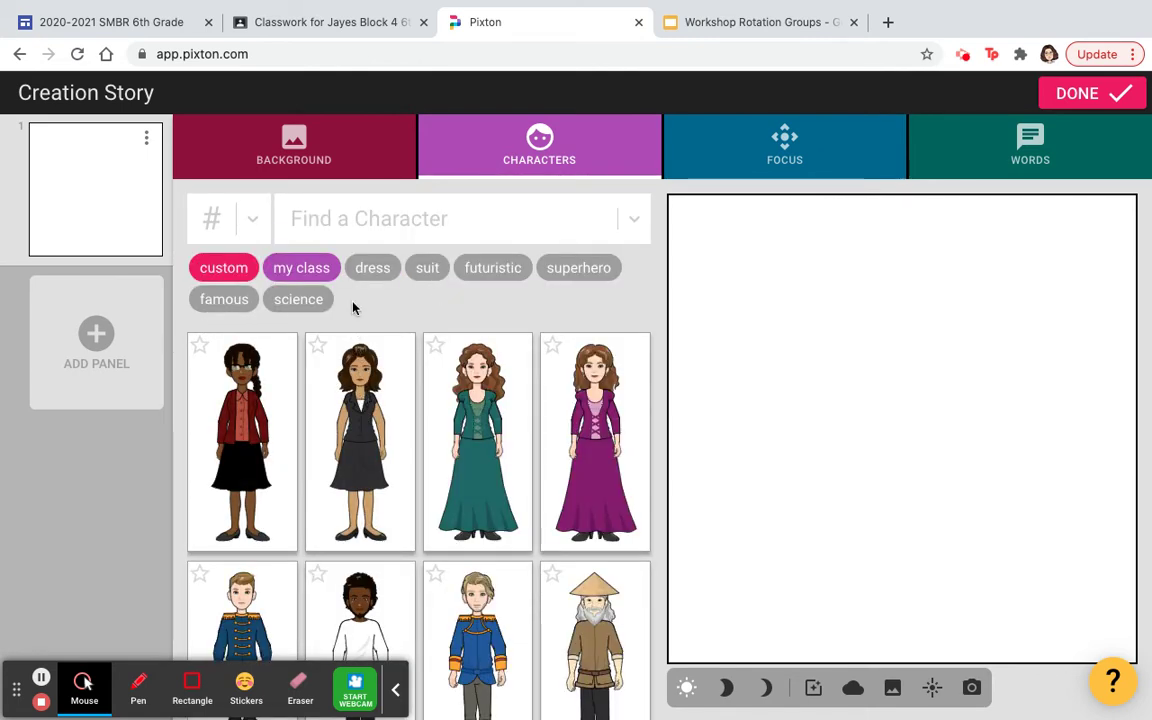
pyautogui.scroll(-5, 418, 477)
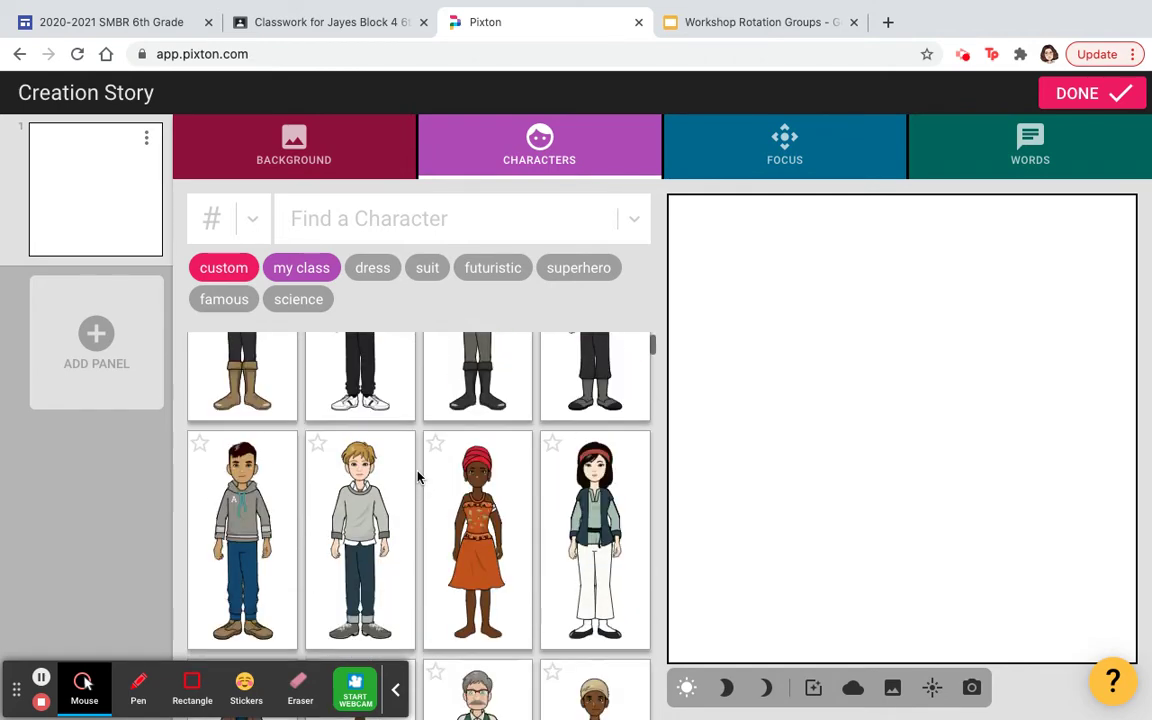
pyautogui.scroll(5, 420, 475)
pyautogui.click(290, 270)
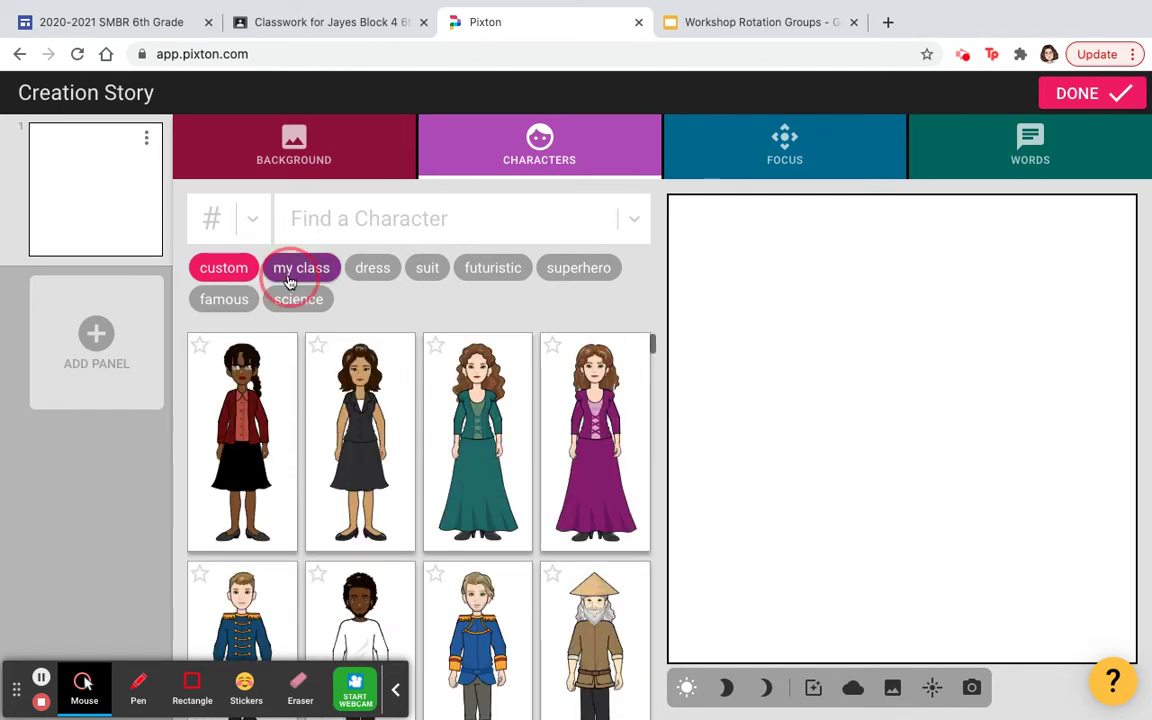
pyautogui.scroll(-10, 312, 541)
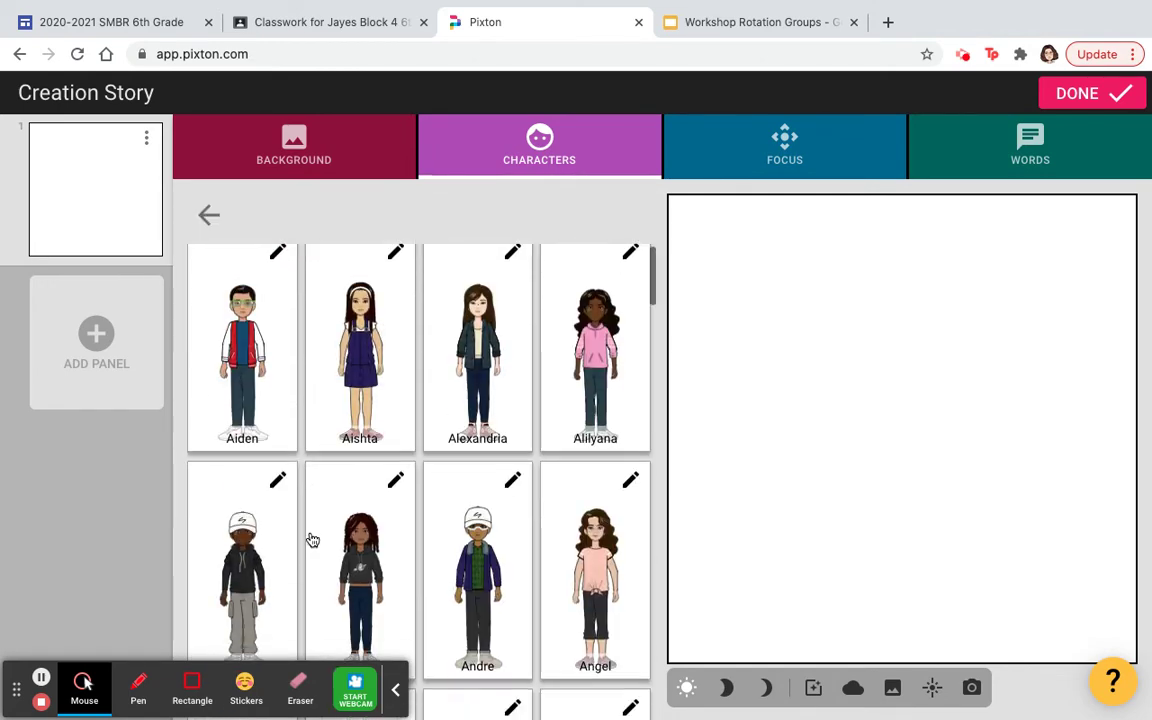
pyautogui.scroll(-10, 312, 541)
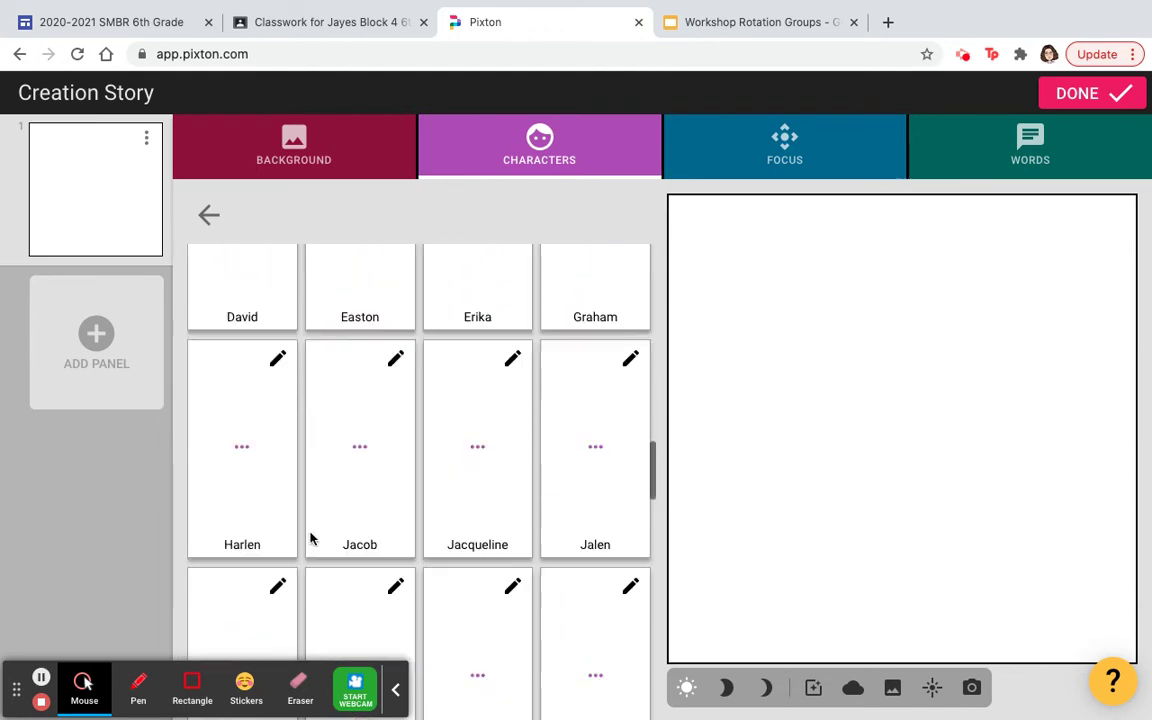
pyautogui.scroll(-5, 428, 581)
pyautogui.scroll(-8, 428, 581)
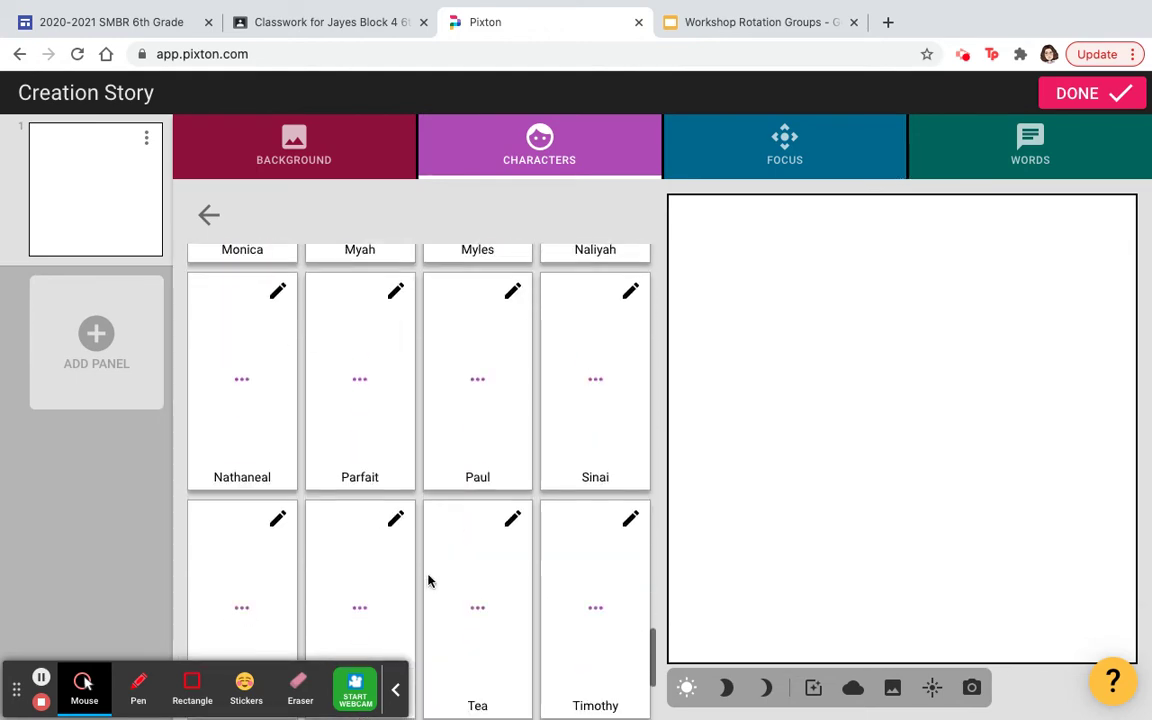
# - Preview the Focus and Words options, then scroll through the background thumbnails
pyautogui.click(771, 161)
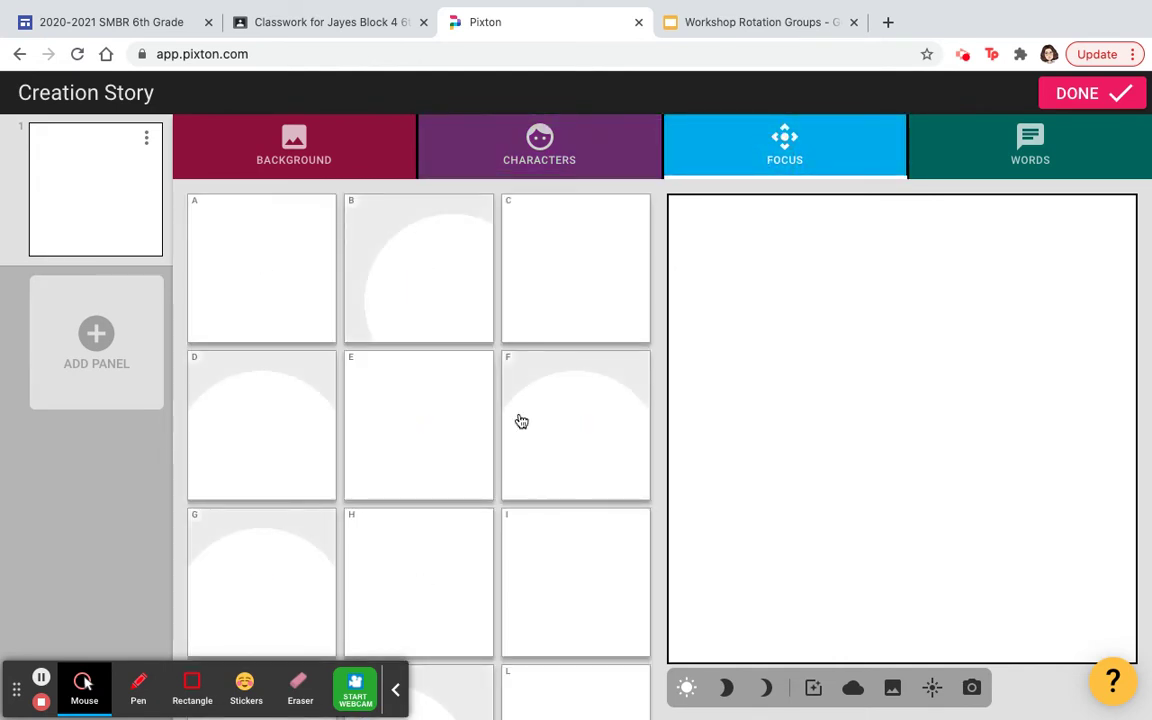
pyautogui.click(1026, 166)
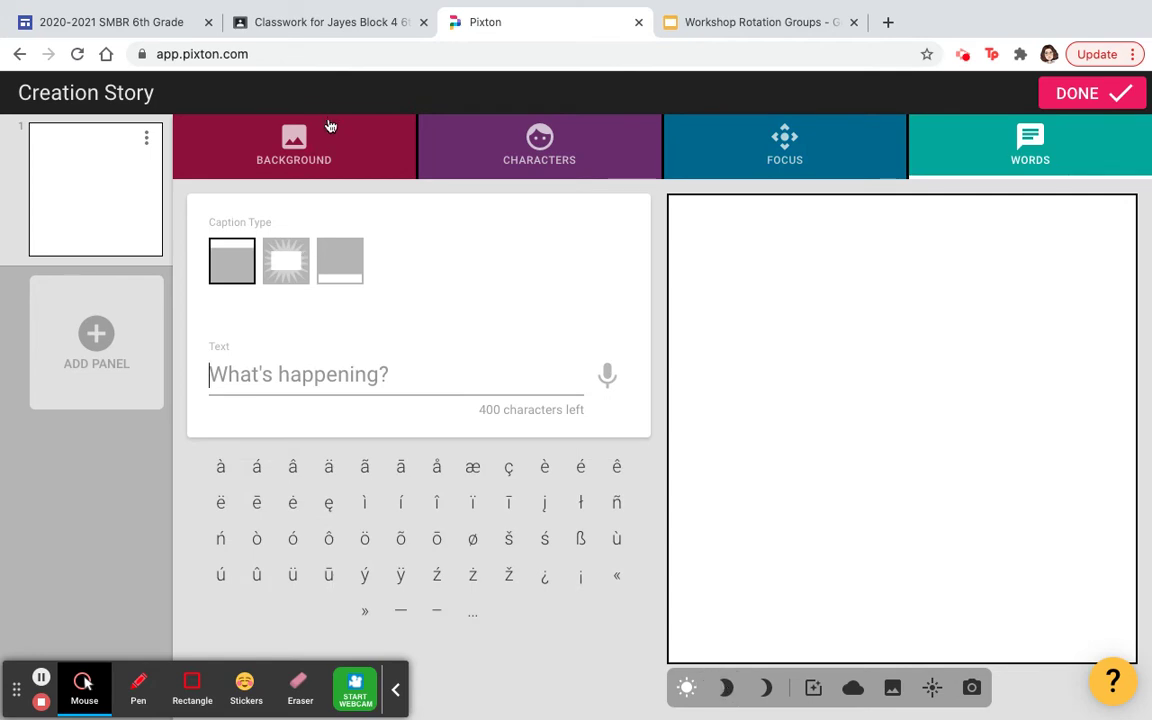
pyautogui.click(330, 133)
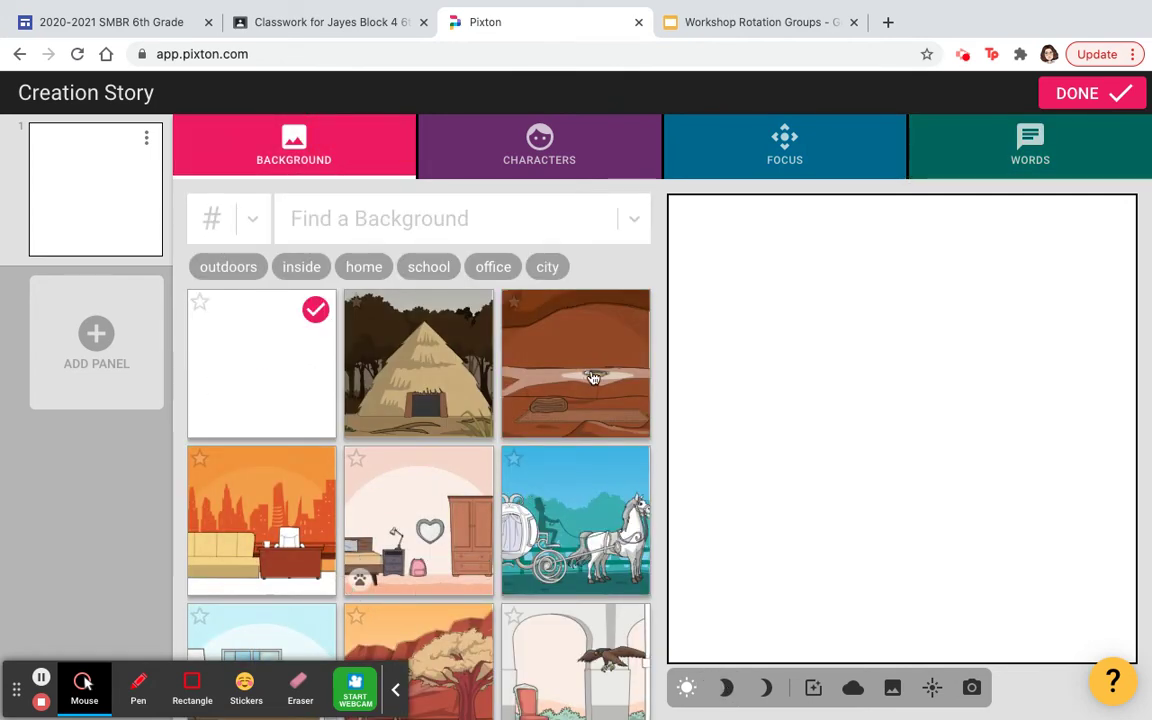
pyautogui.scroll(-3, 426, 398)
pyautogui.scroll(-3, 426, 398)
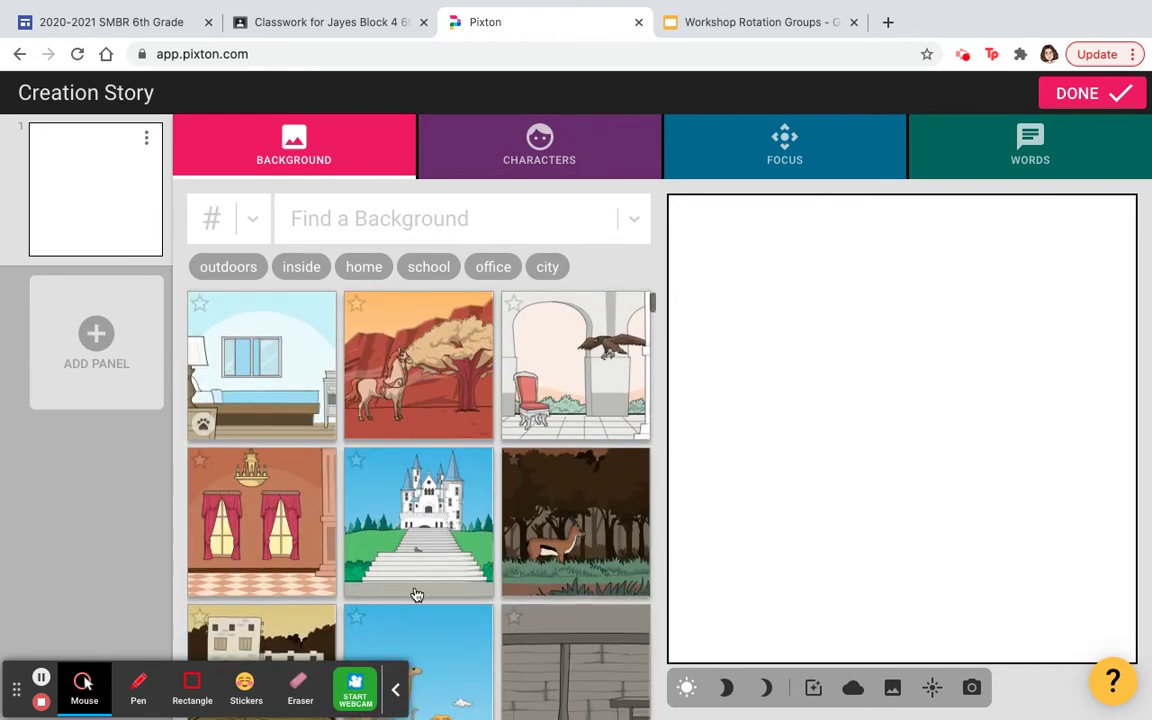
pyautogui.scroll(-3, 416, 594)
pyautogui.scroll(9, 416, 594)
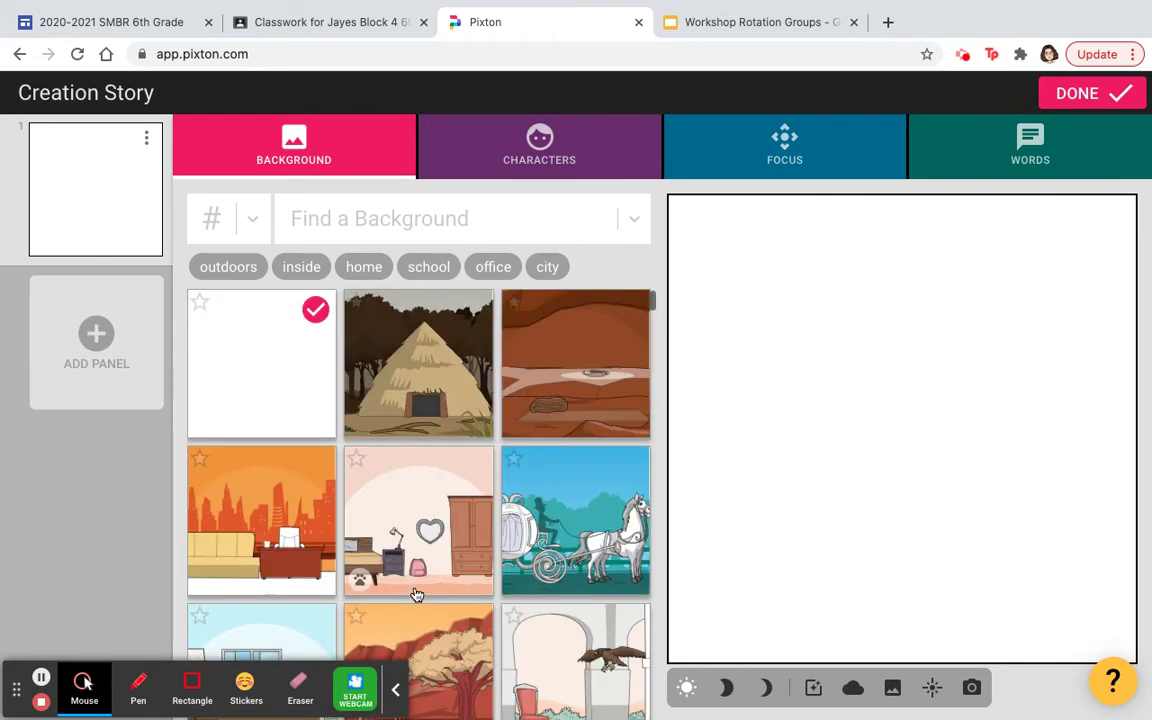
pyautogui.scroll(-10, 416, 594)
pyautogui.scroll(-5, 416, 594)
pyautogui.scroll(1, 417, 595)
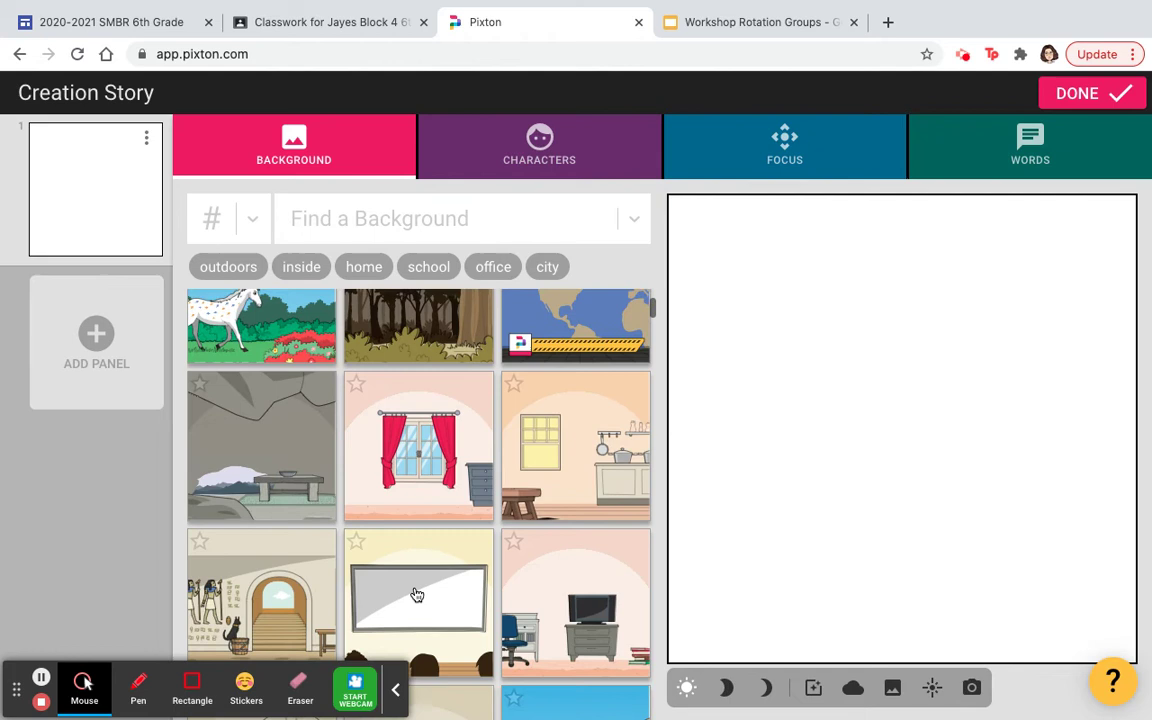
# - Set the Egyptian temple arch as the background and add Aishta to the scene
pyautogui.click(277, 607)
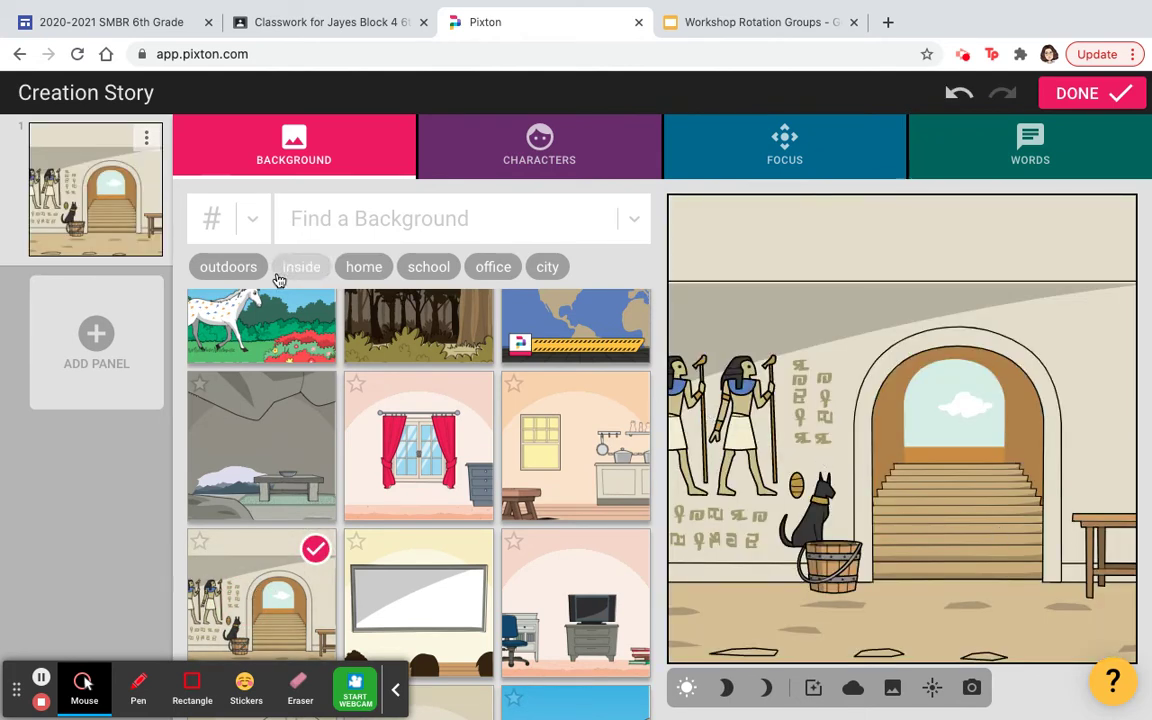
pyautogui.click(540, 153)
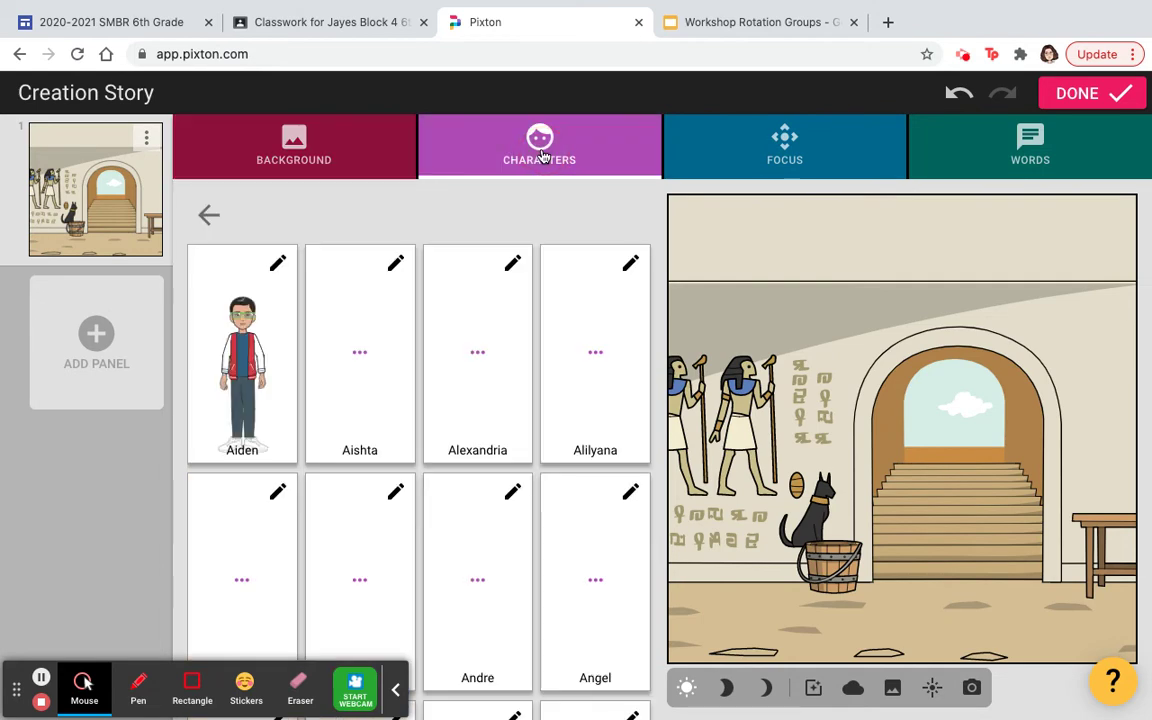
pyautogui.click(351, 366)
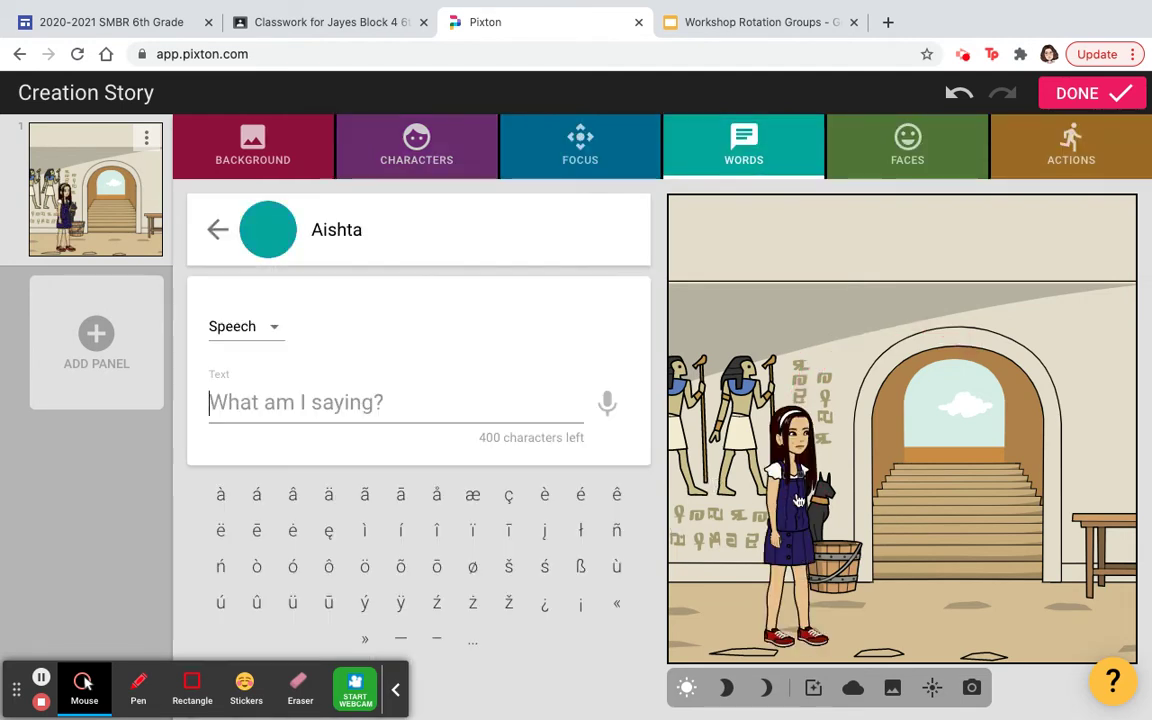
pyautogui.click(217, 230)
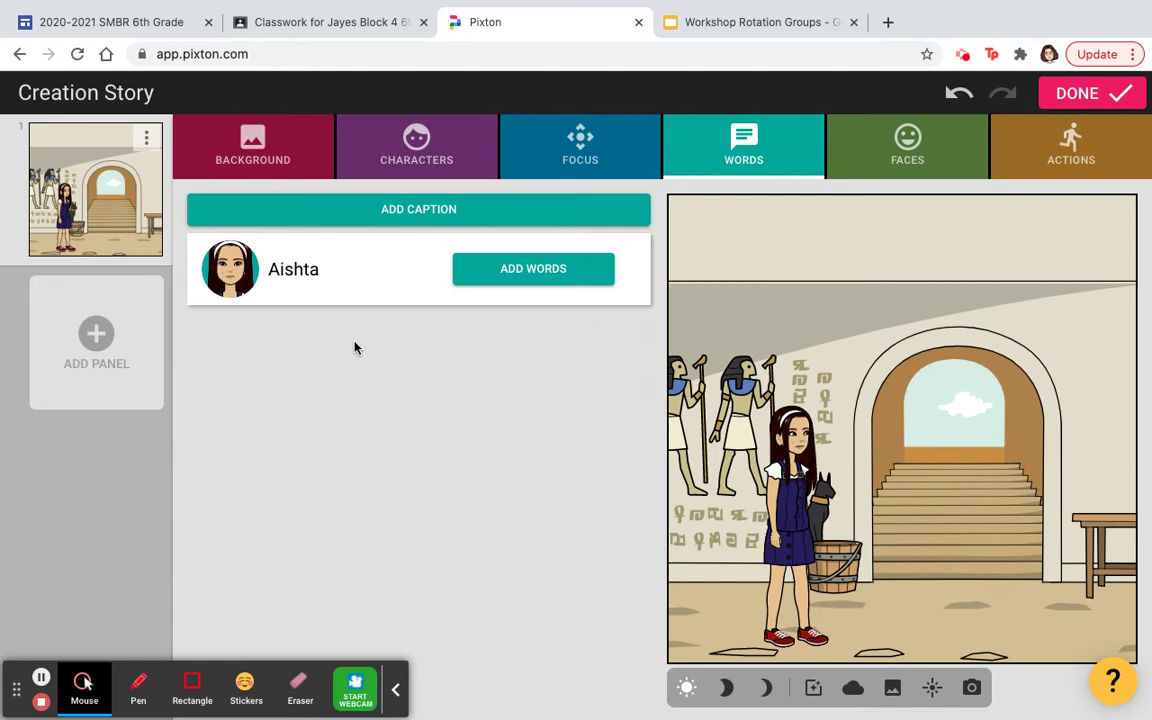
pyautogui.click(293, 270)
# - Give Aishta a speech bubble saying "How are you doing?"
pyautogui.click(533, 271)
pyautogui.click(272, 394)
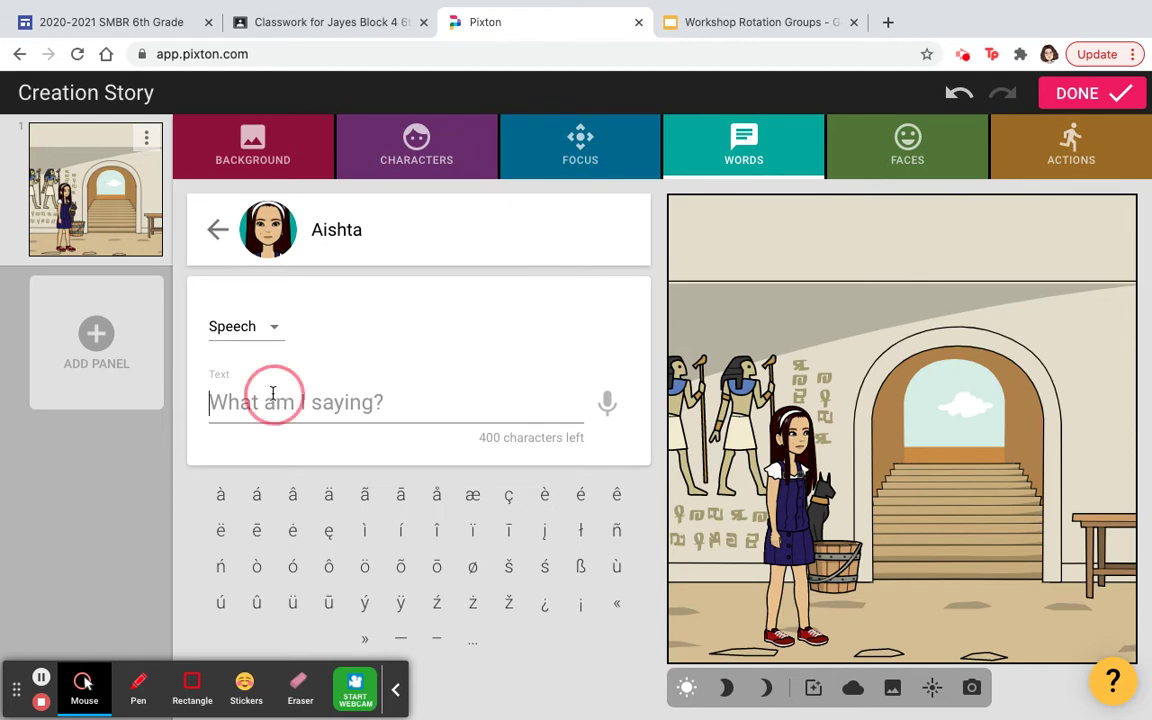
pyautogui.press('shift')
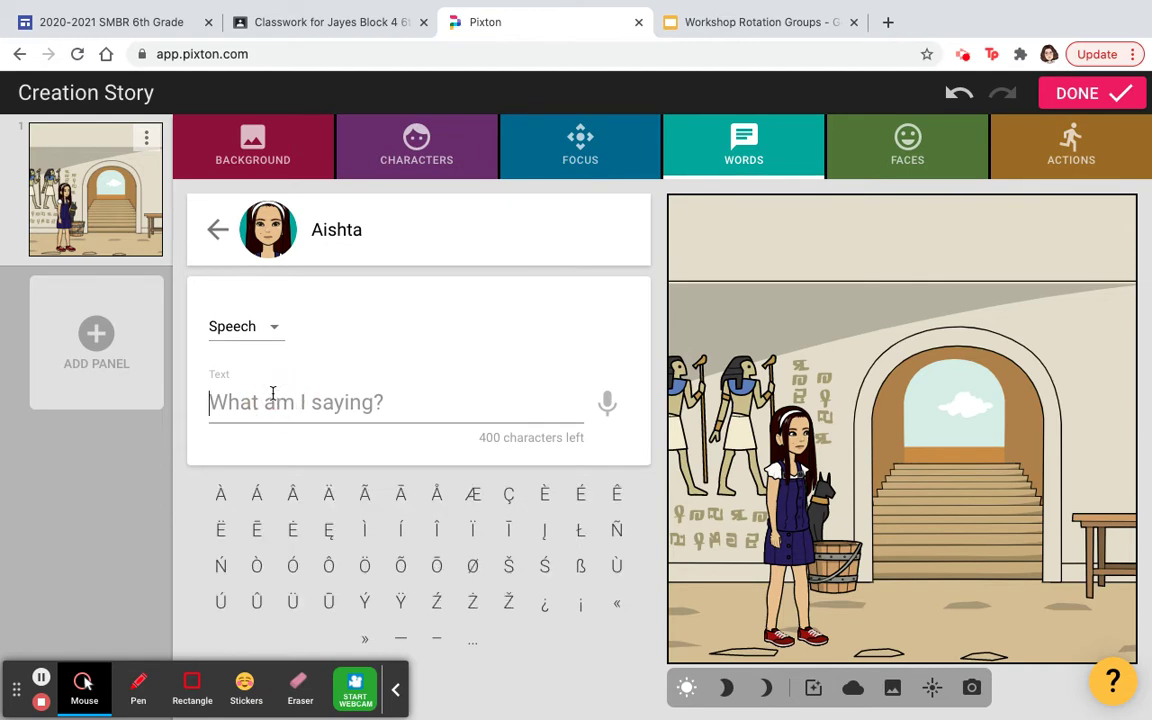
pyautogui.write('H')
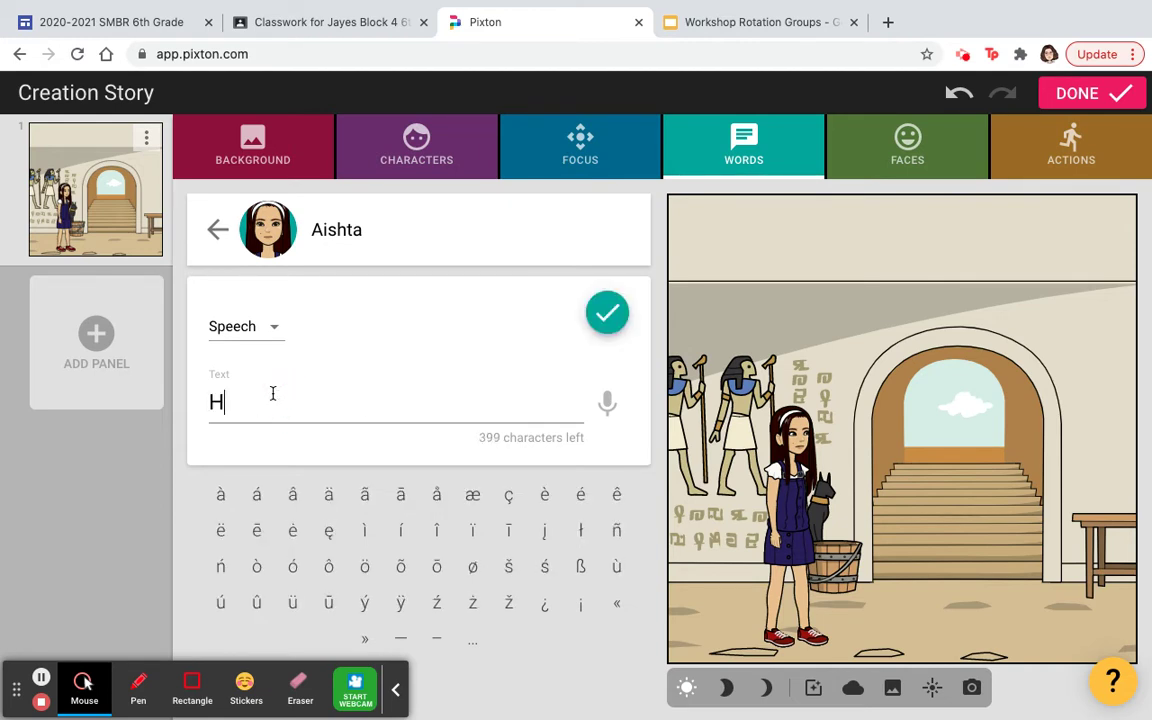
pyautogui.write('ow are y')
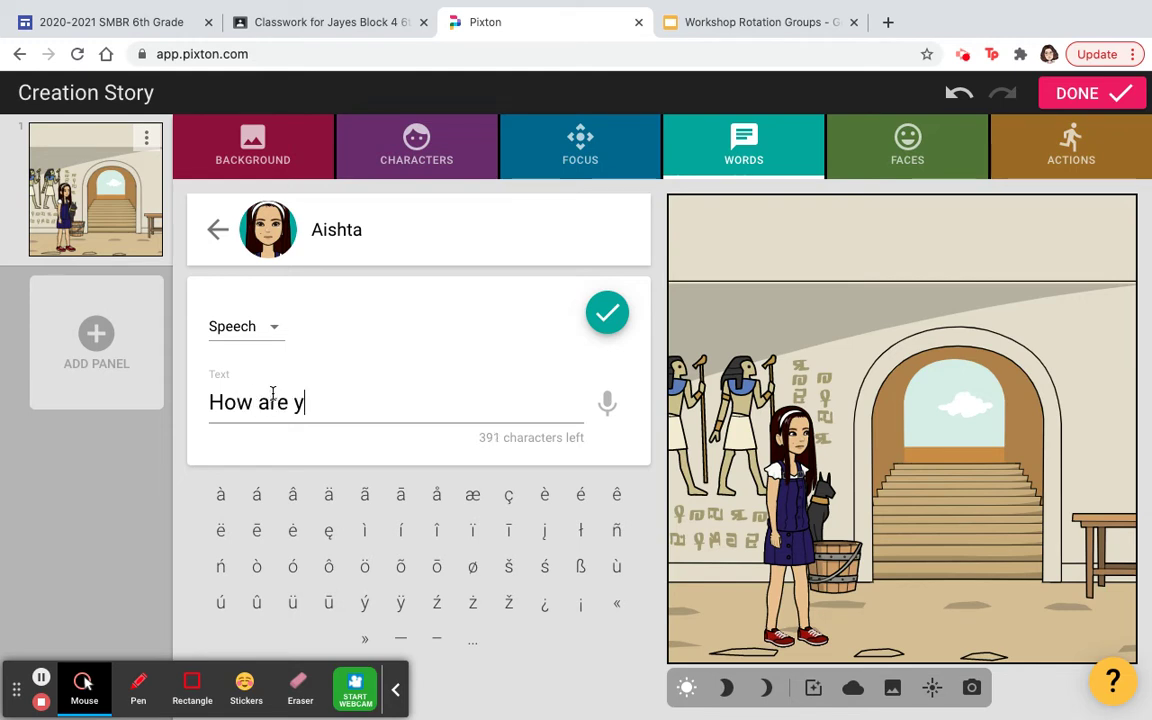
pyautogui.write('ou doing?')
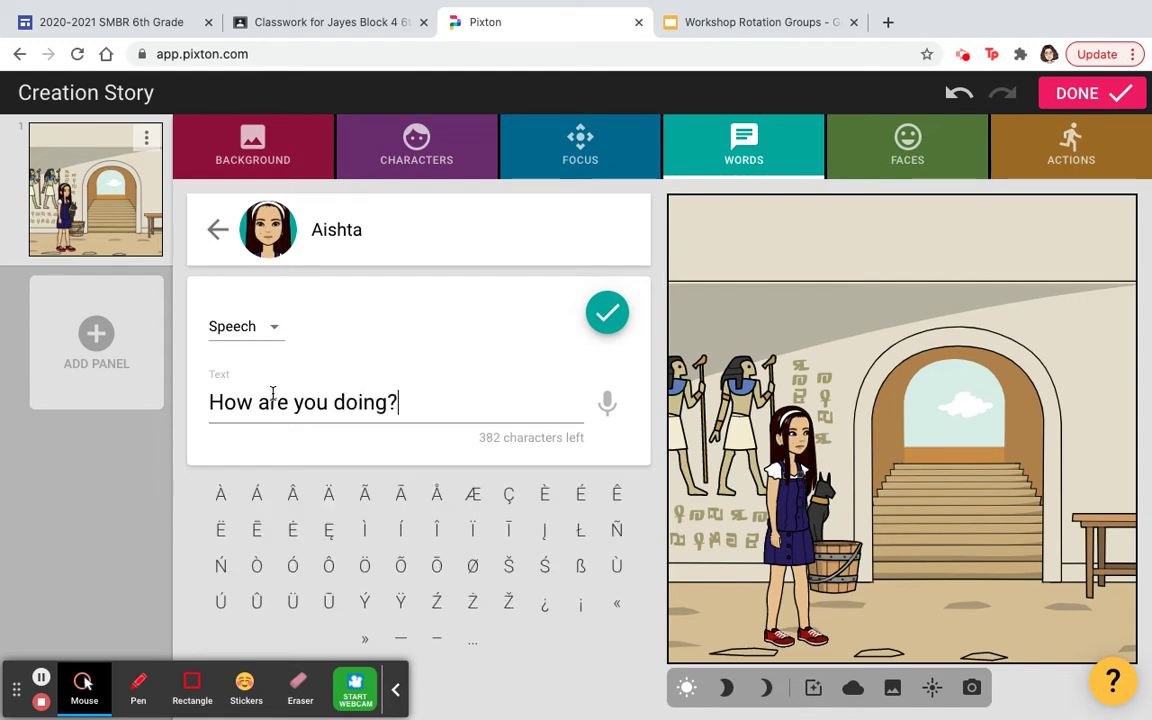
pyautogui.click(613, 325)
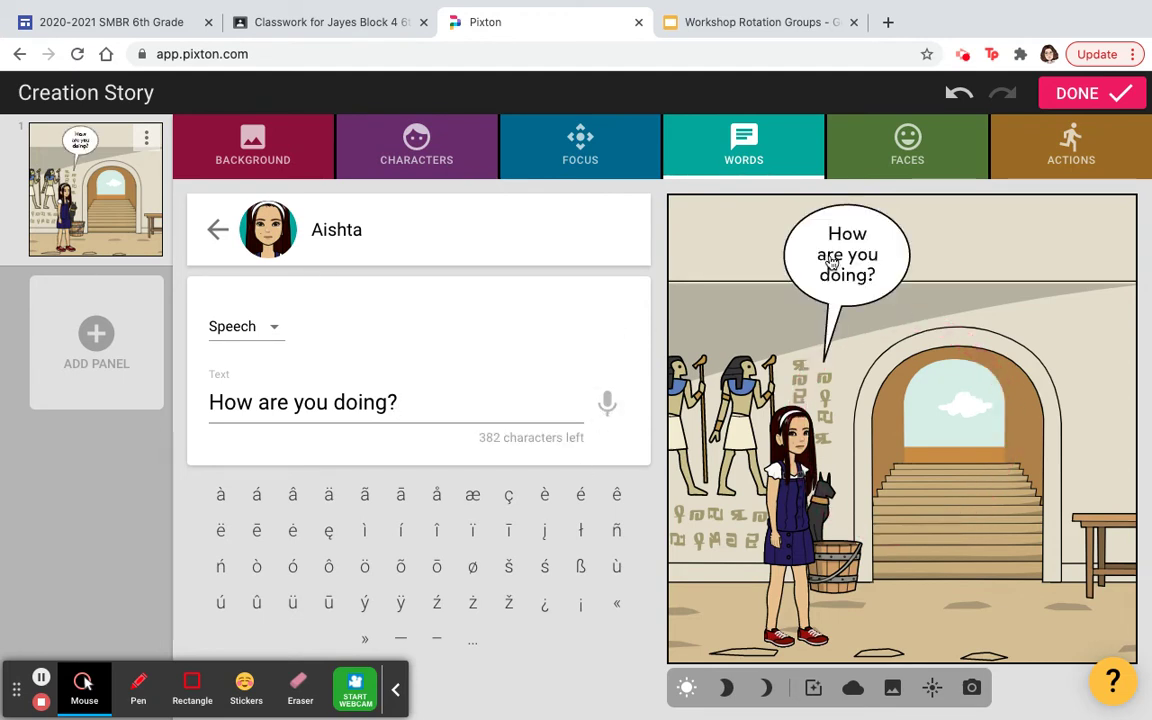
# - Switch the temple scene to night lighting and back to daylight, then show Aishta's outfits
pyautogui.click(729, 686)
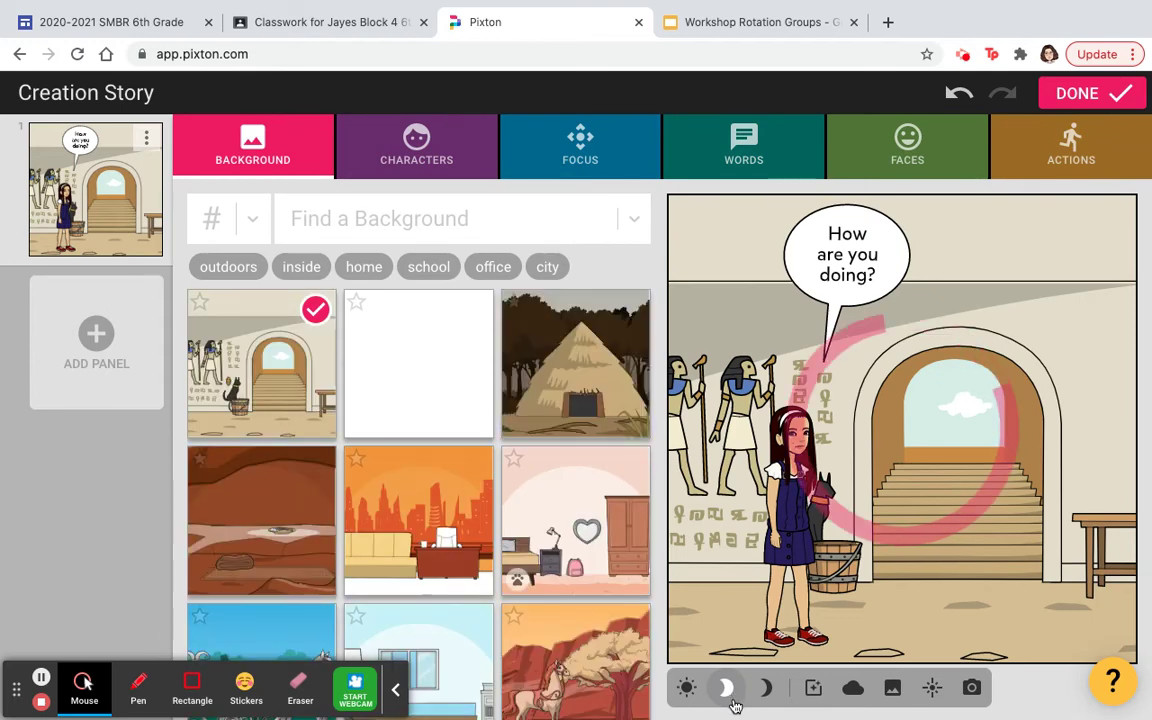
pyautogui.click(765, 690)
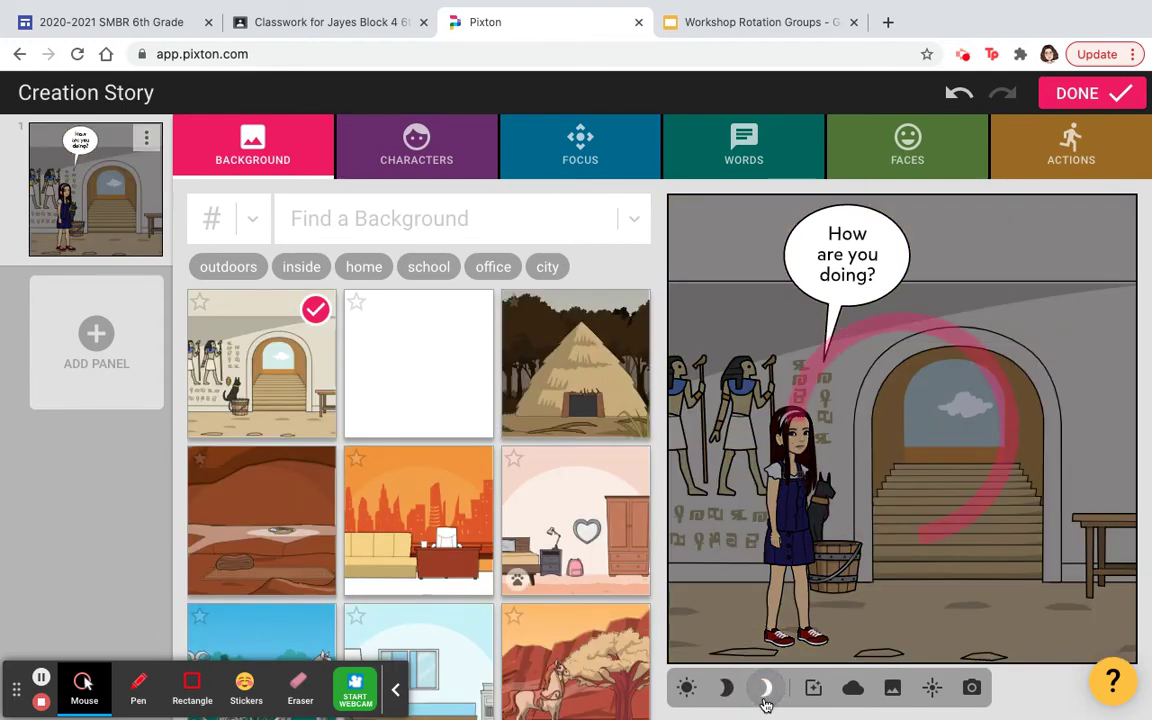
pyautogui.click(685, 688)
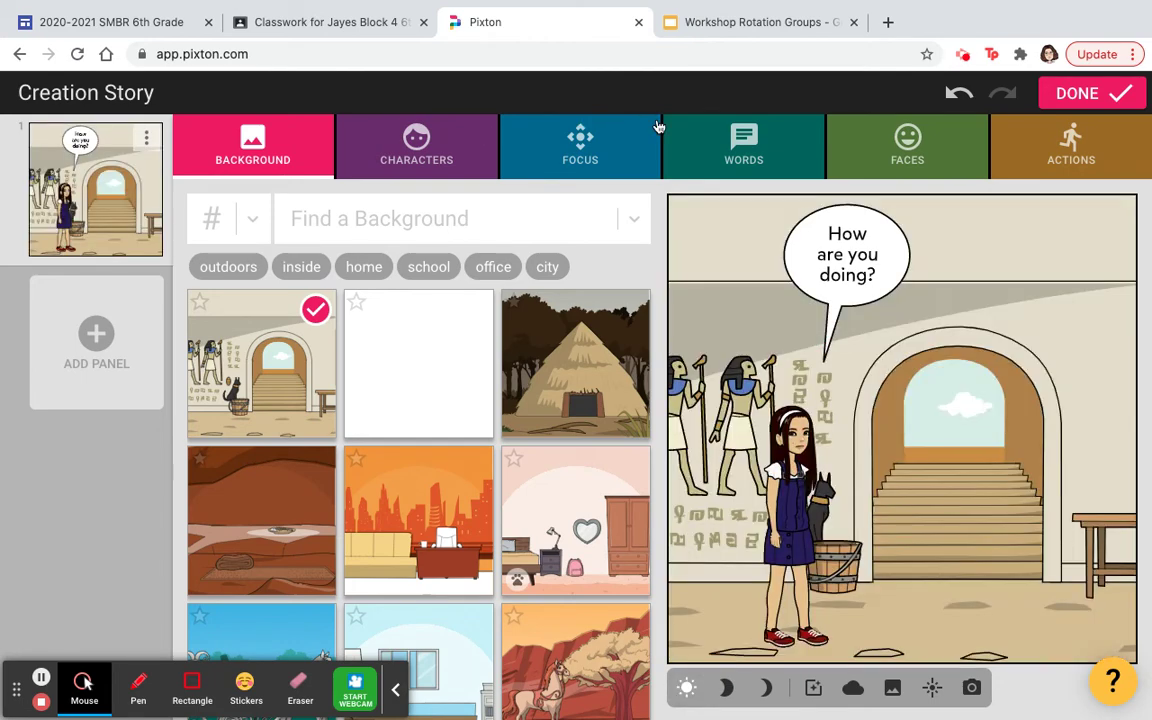
pyautogui.click(442, 158)
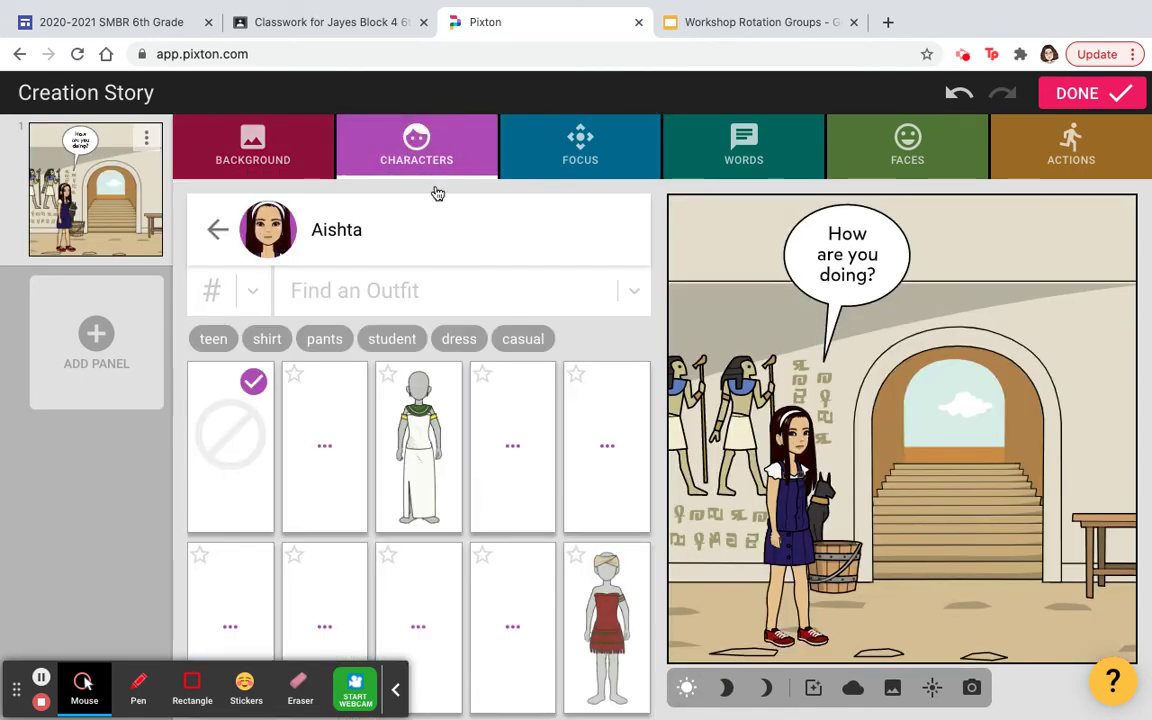
# - Try the white Egyptian dress, red dress with headscarf, red pants outfit and white gown on Aishta
pyautogui.click(421, 464)
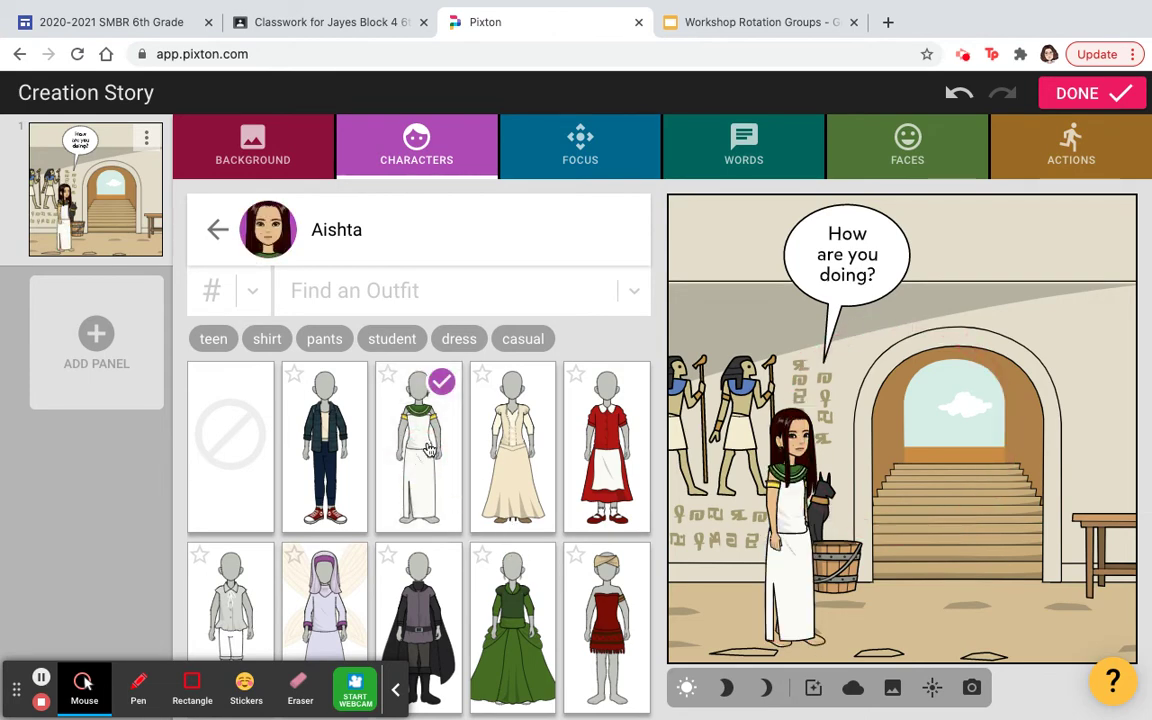
pyautogui.scroll(-5, 428, 450)
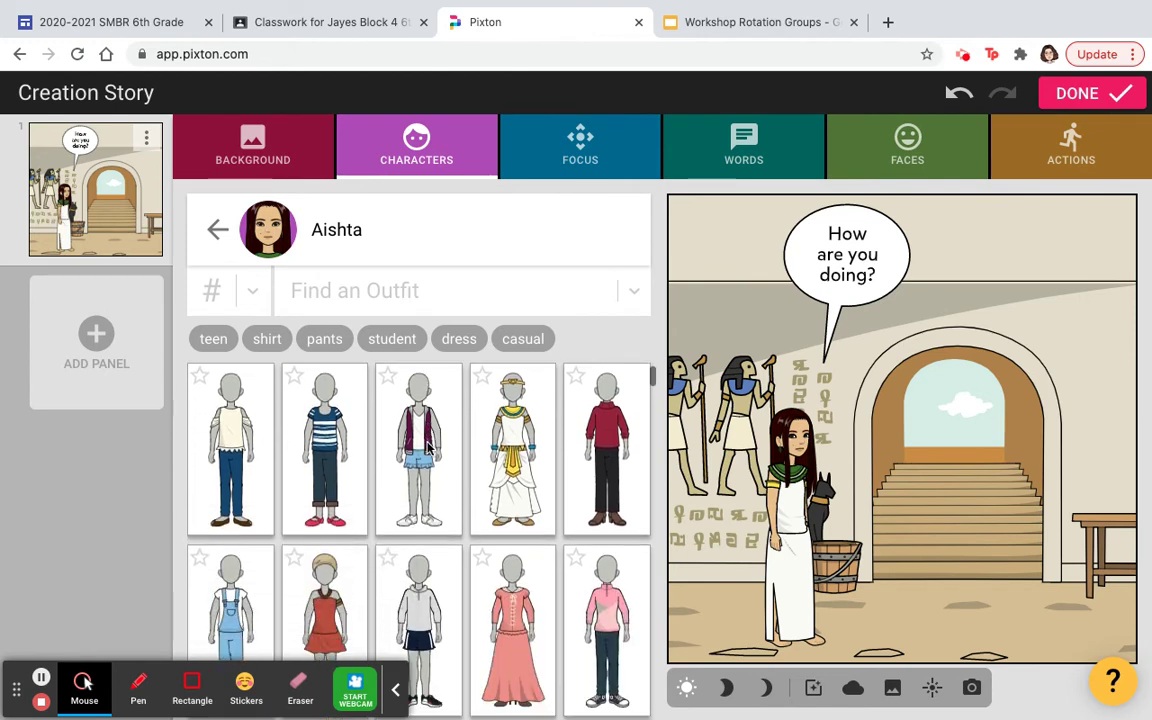
pyautogui.scroll(-2, 428, 448)
pyautogui.click(319, 557)
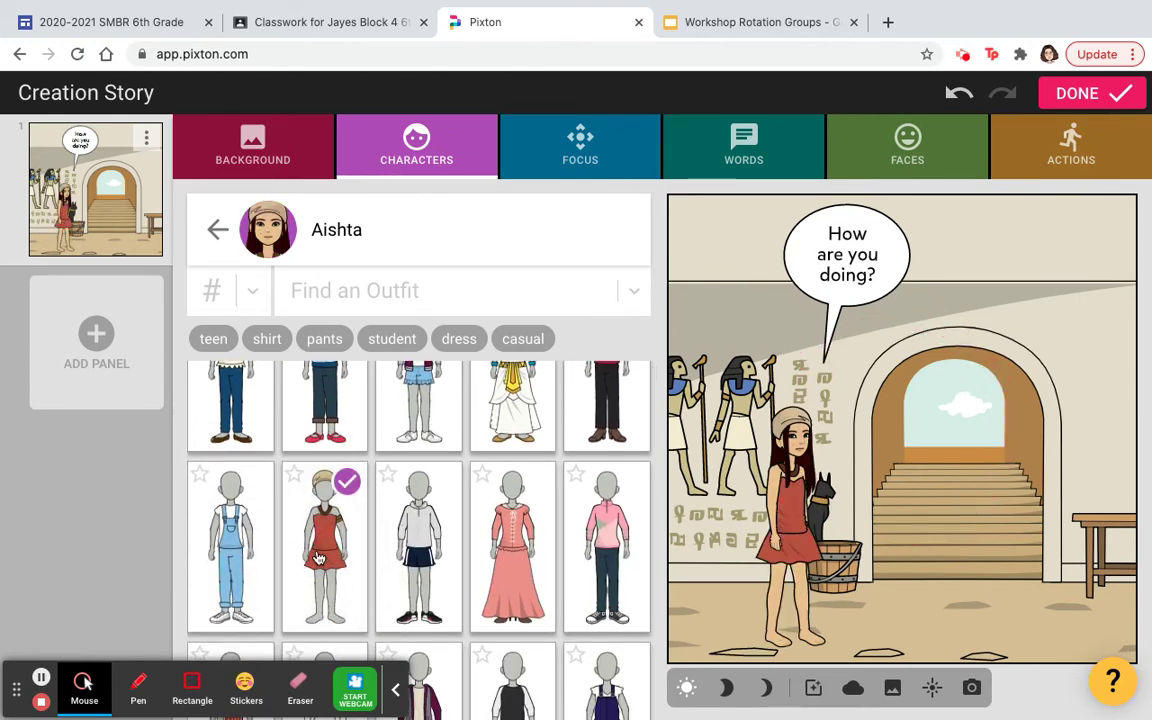
pyautogui.scroll(-5, 319, 557)
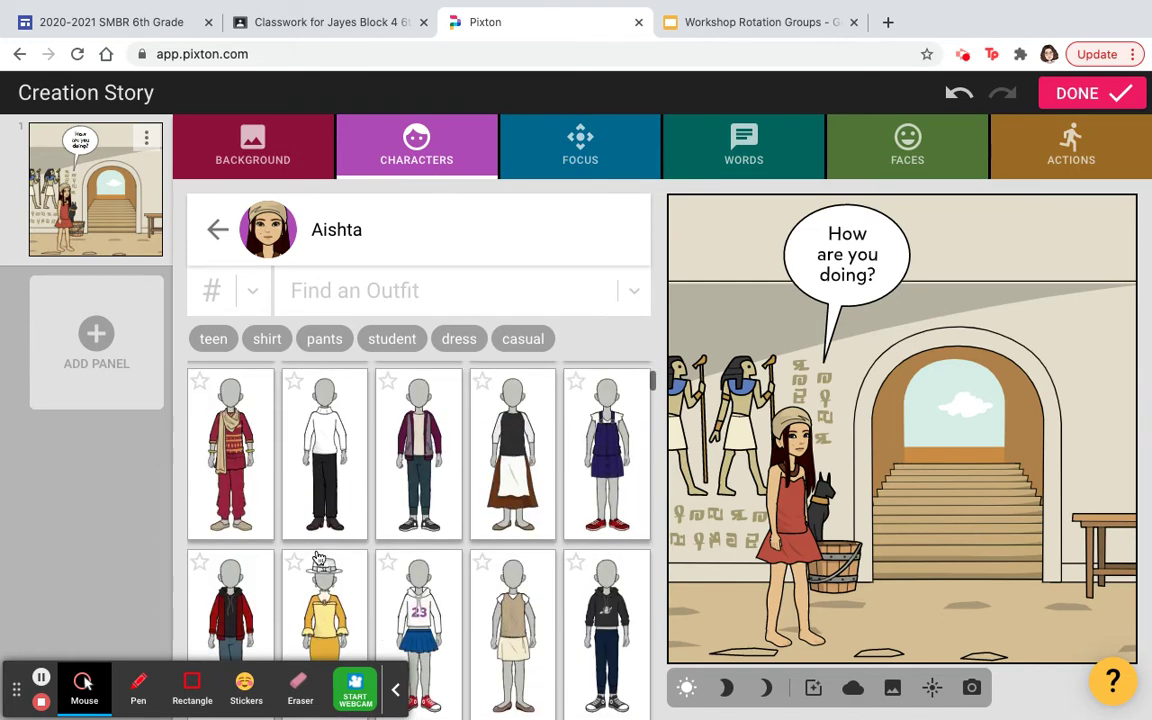
pyautogui.click(243, 521)
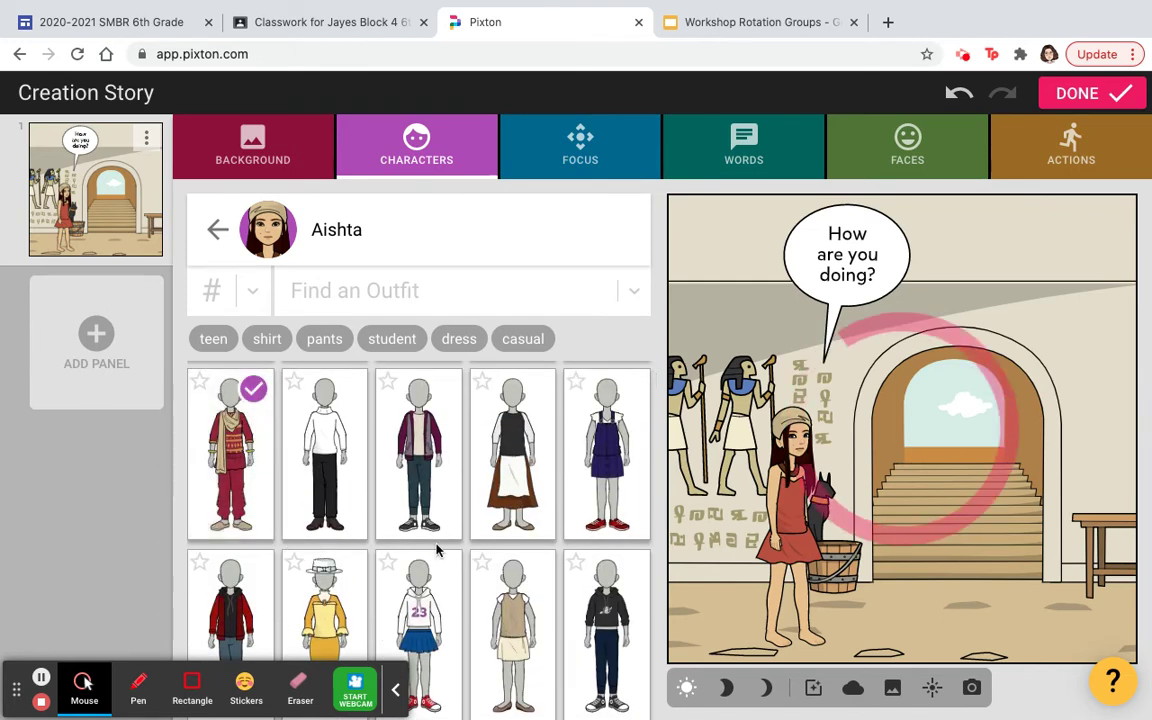
pyautogui.scroll(-3, 519, 535)
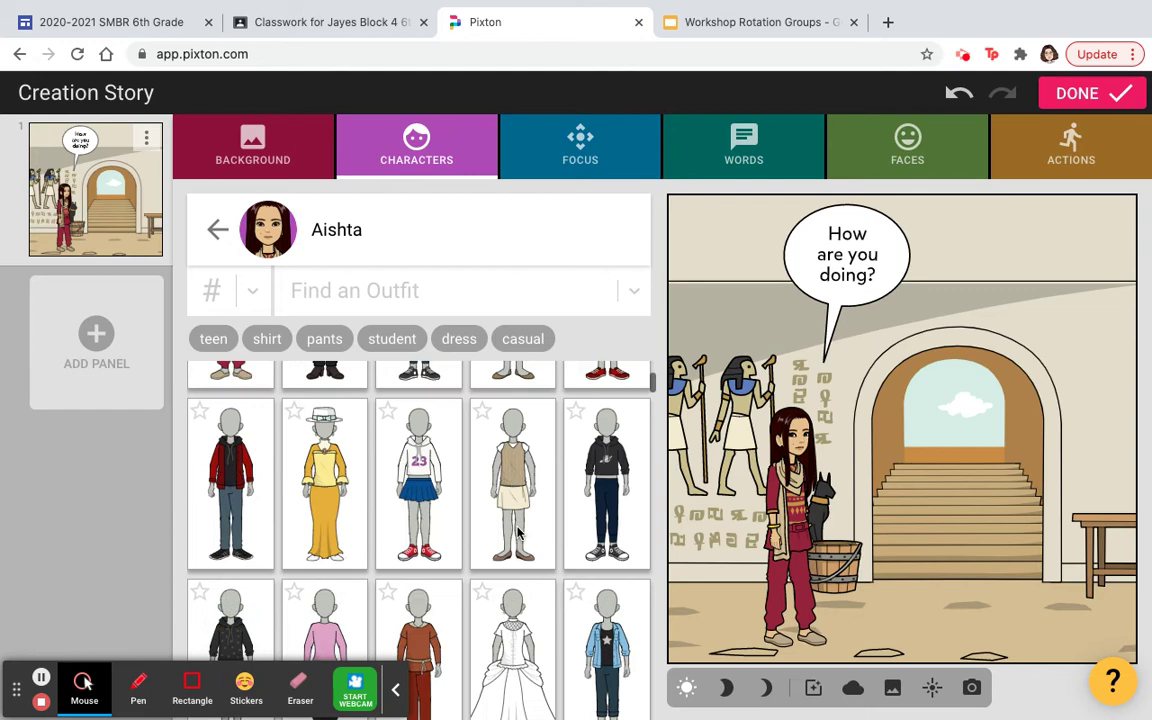
pyautogui.scroll(-3, 519, 535)
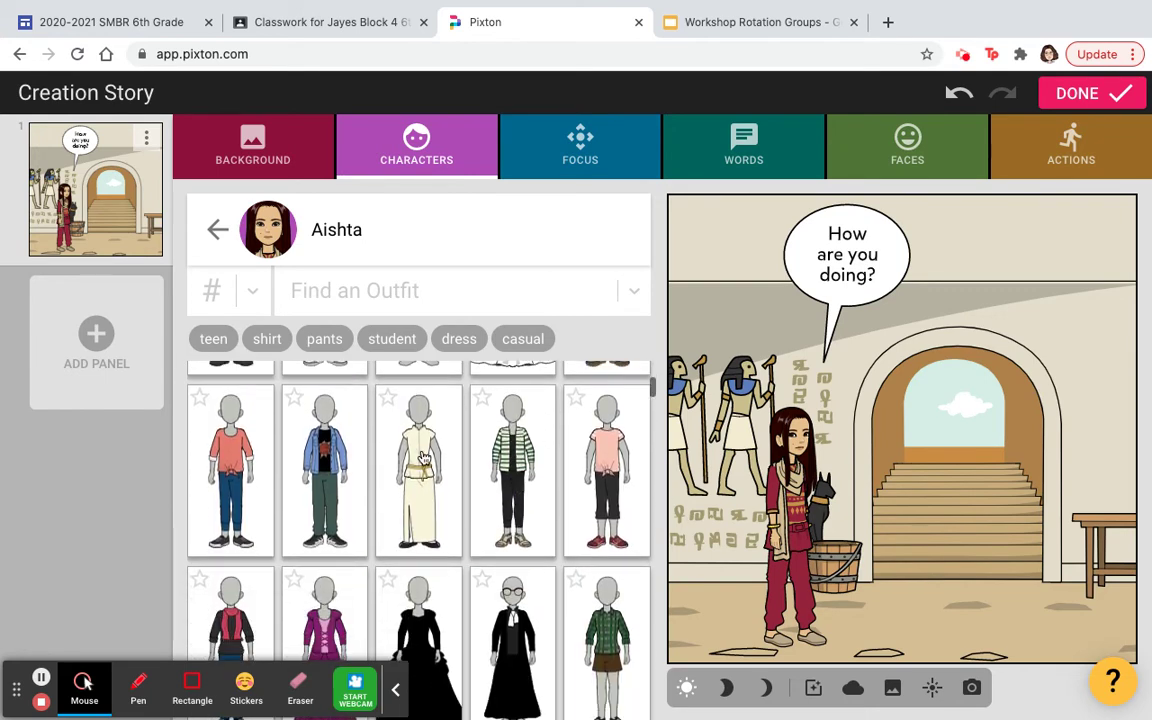
pyautogui.click(423, 457)
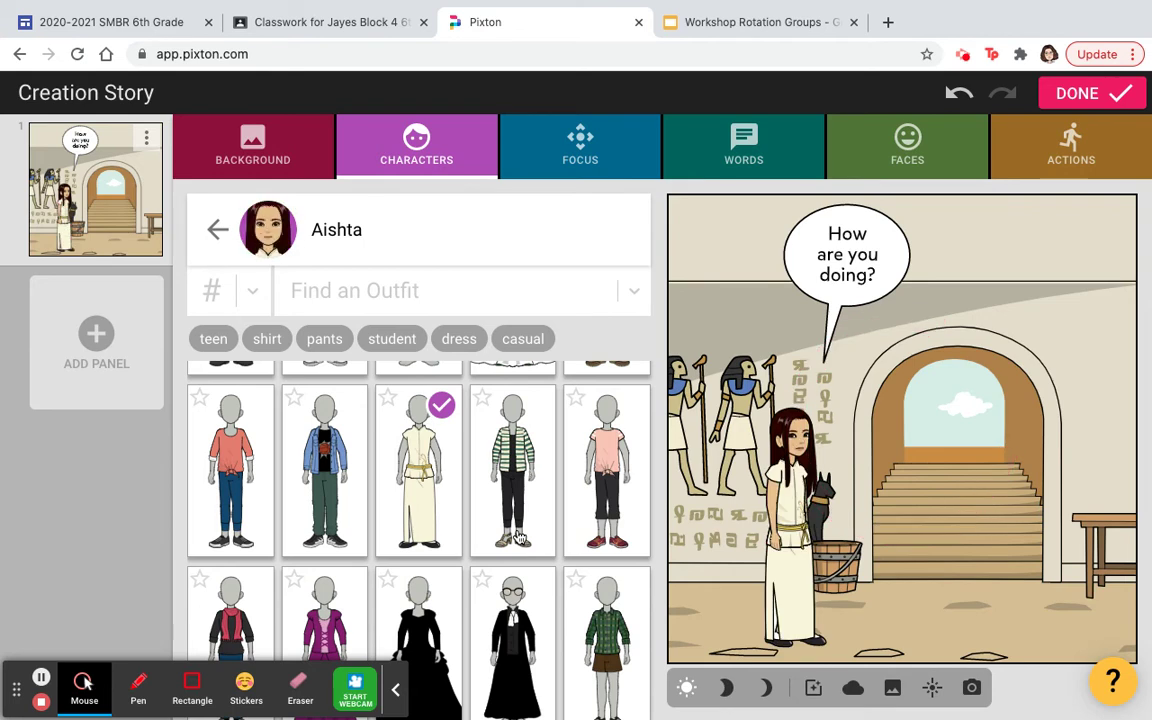
# - Try the headwrap and purple dress outfits, then settle on the long red robe
pyautogui.scroll(-3, 519, 537)
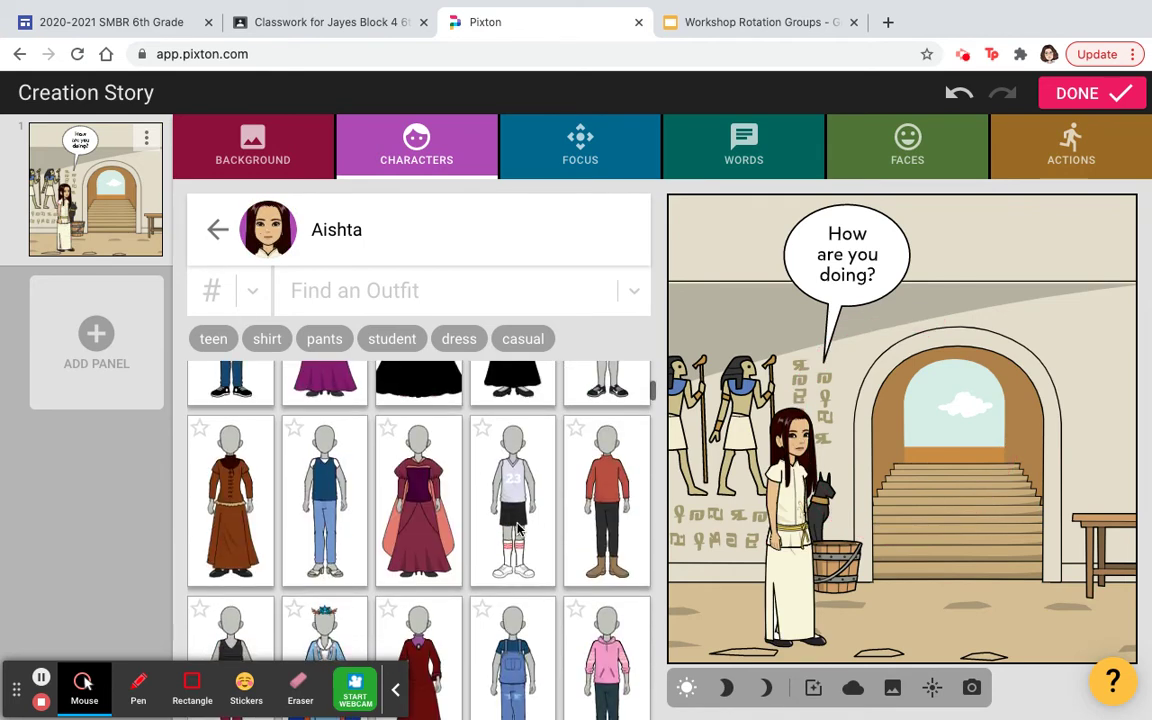
pyautogui.scroll(-5, 517, 530)
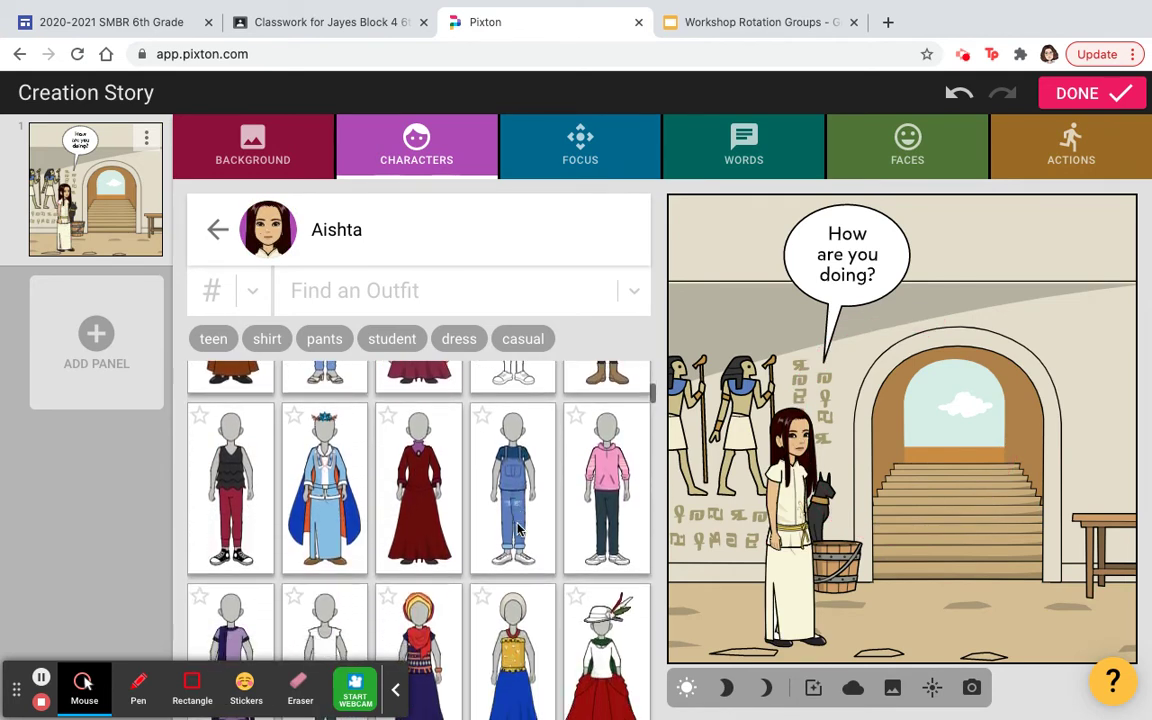
pyautogui.scroll(-1, 518, 531)
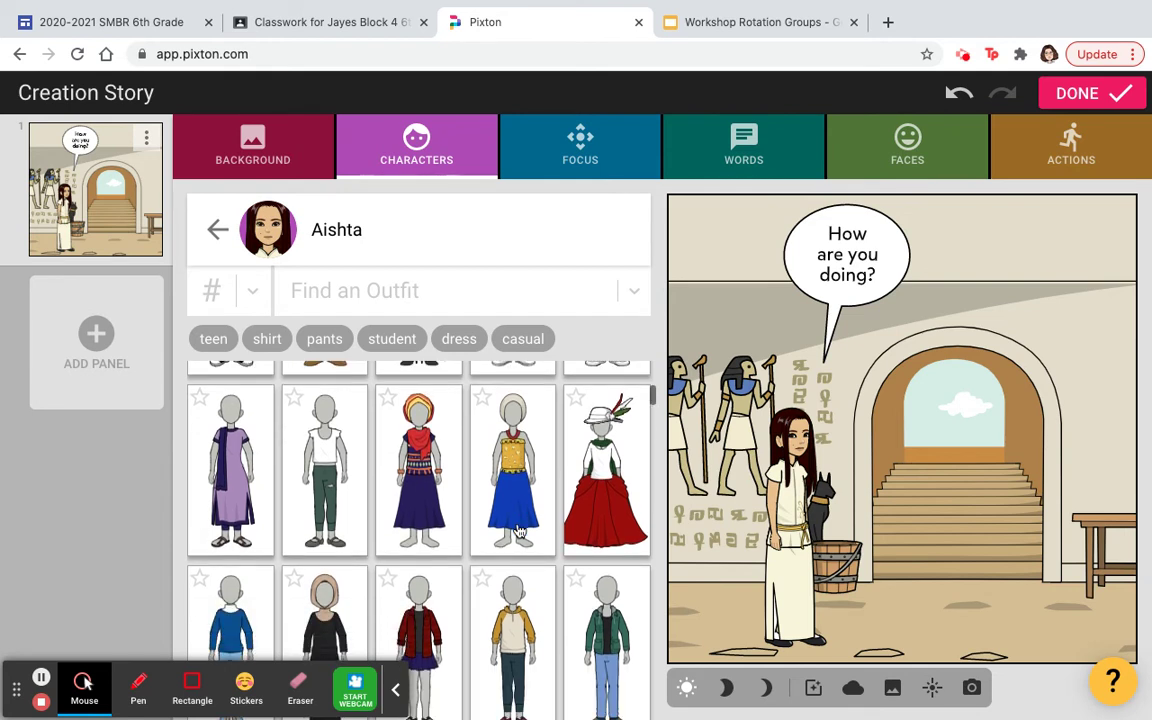
pyautogui.click(432, 498)
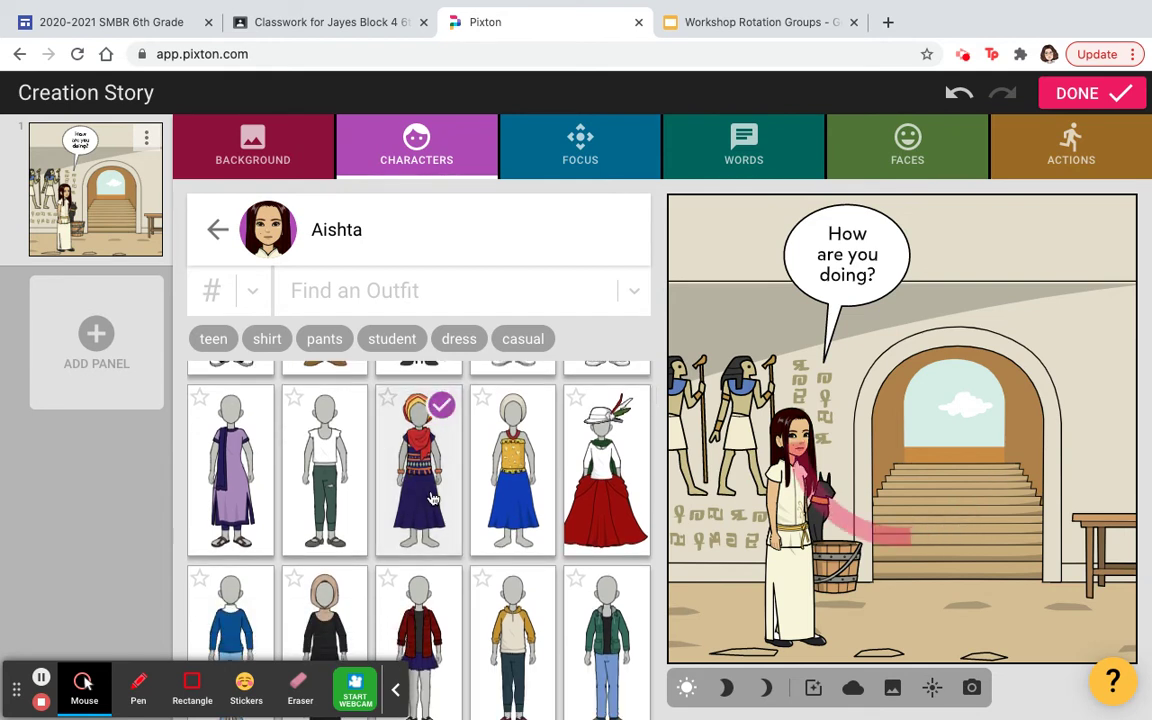
pyautogui.click(245, 480)
pyautogui.scroll(-1, 392, 517)
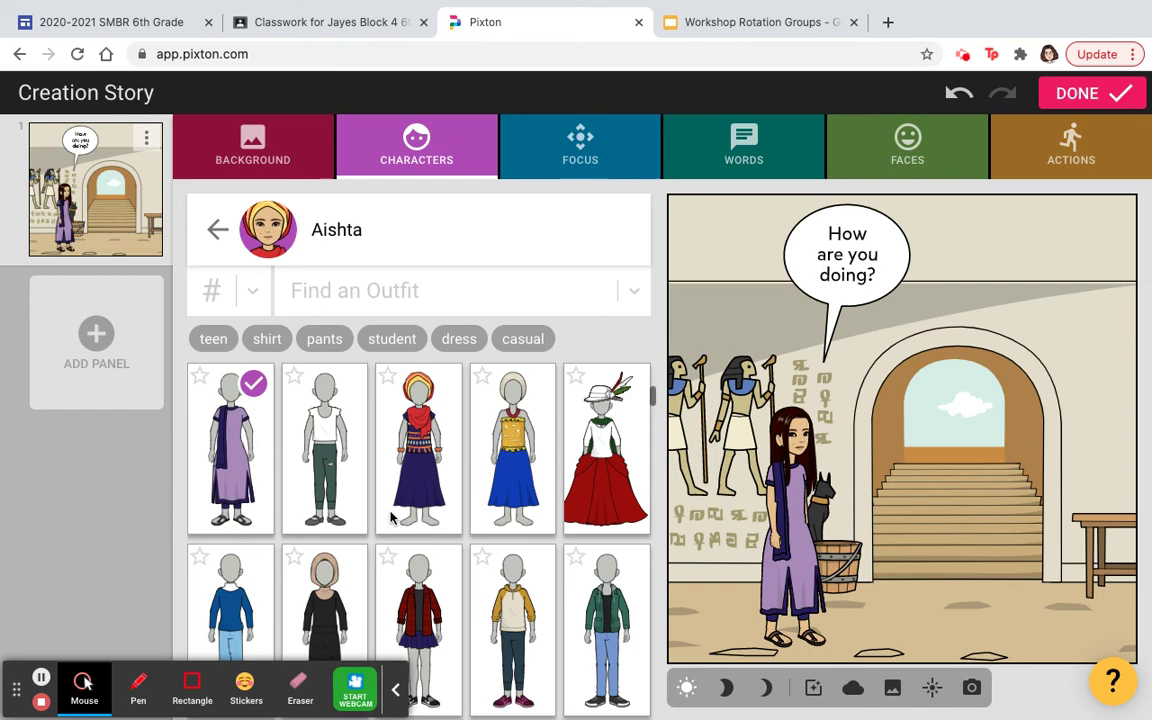
pyautogui.scroll(-3, 392, 517)
pyautogui.scroll(-1, 392, 517)
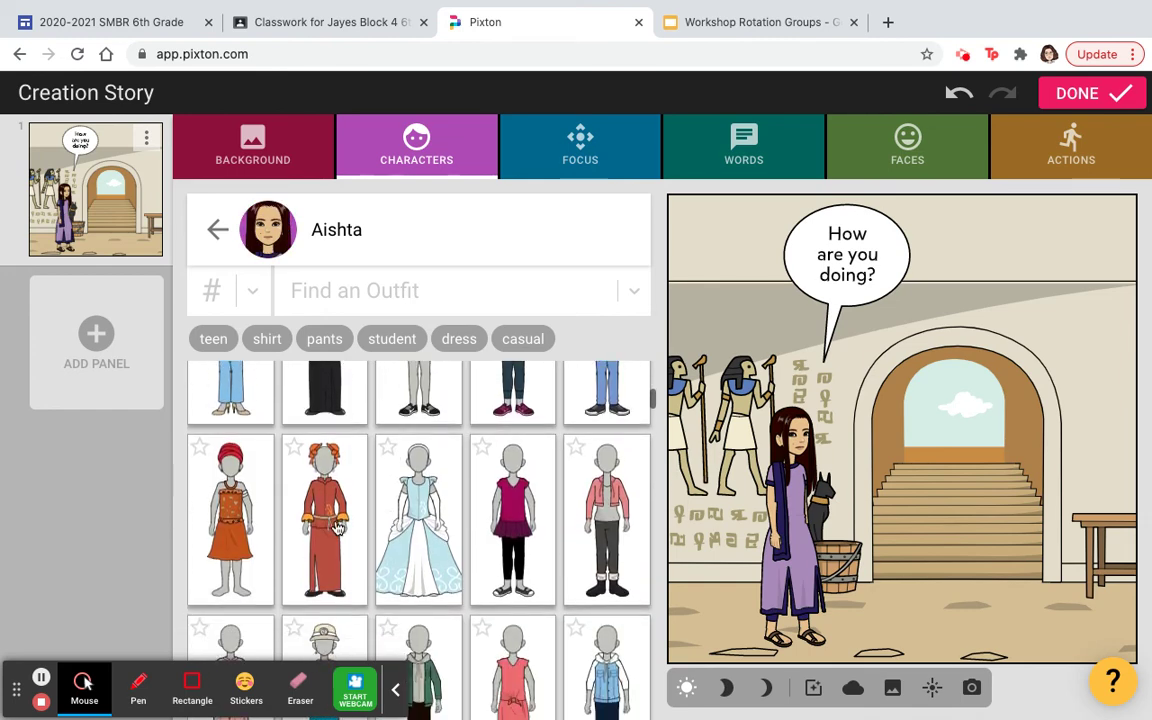
pyautogui.click(338, 528)
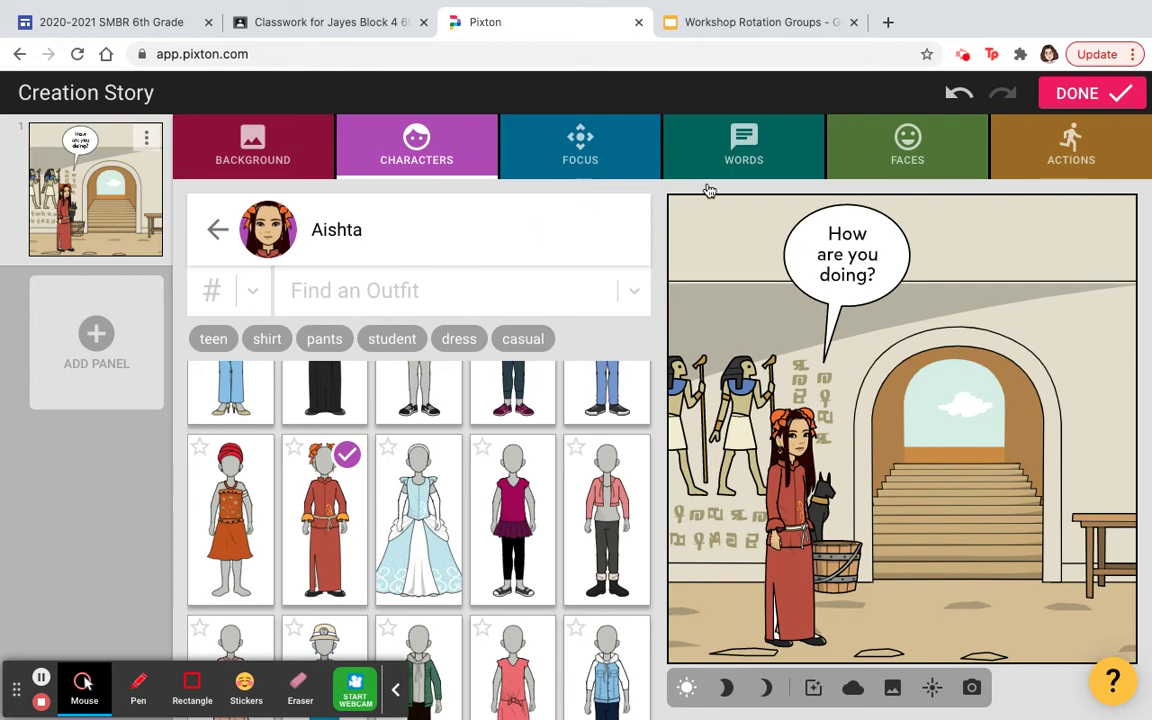
# - Try expressions in the Faces tab and give the girl the heart-eyes face
pyautogui.click(930, 150)
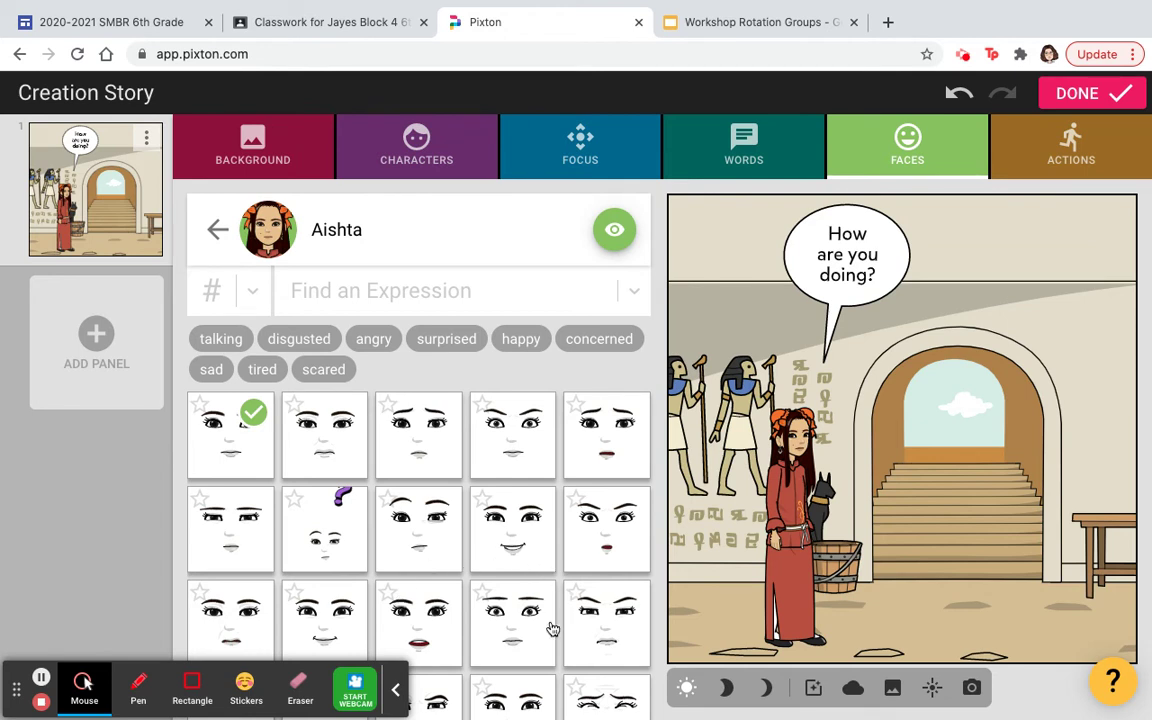
pyautogui.click(620, 642)
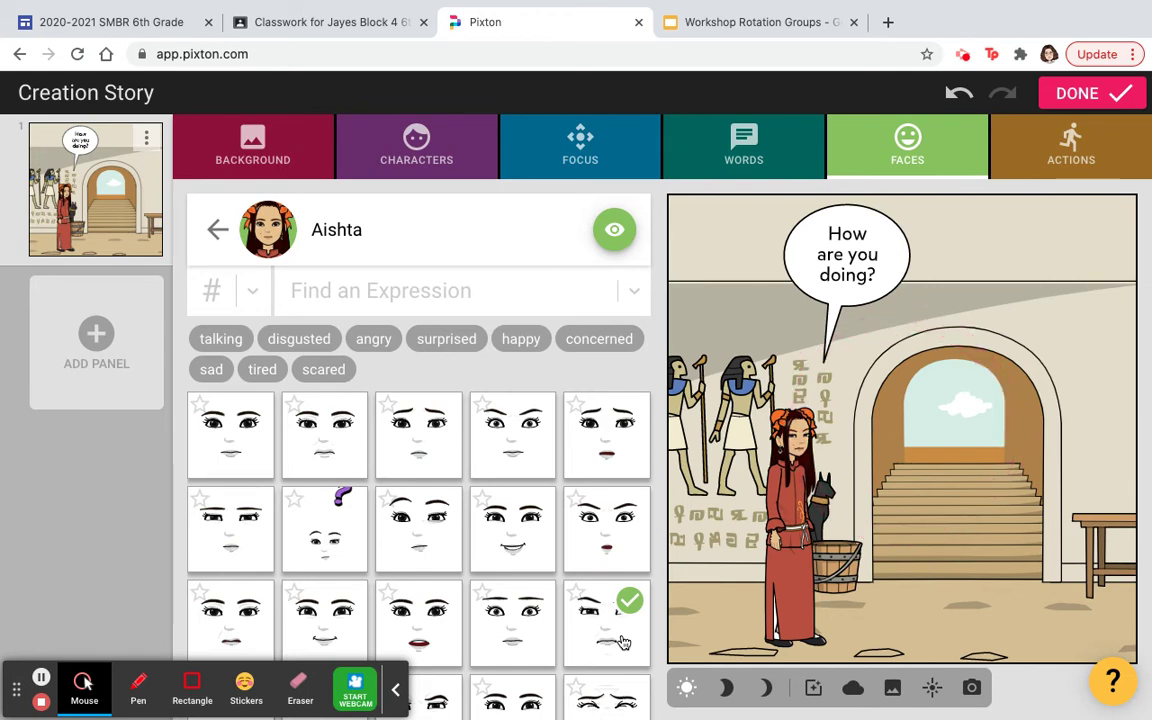
pyautogui.scroll(-3, 620, 642)
pyautogui.click(608, 577)
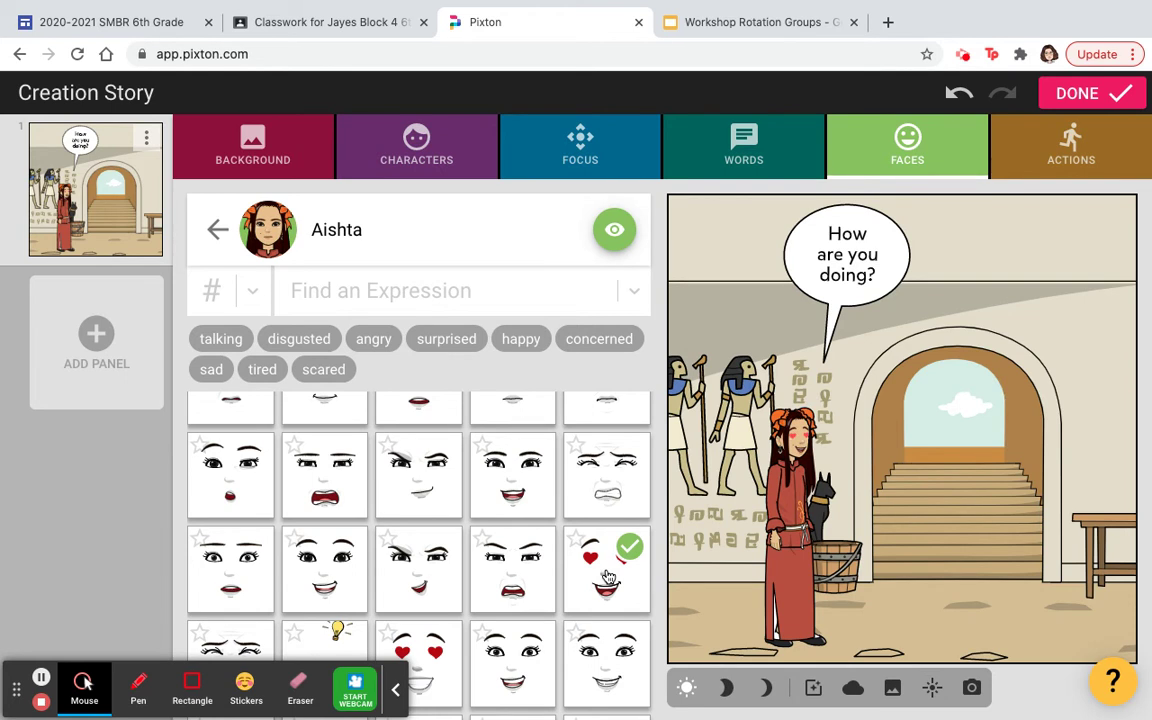
# - Add the blond character in the blue uniform next to the girl and select him
pyautogui.click(388, 165)
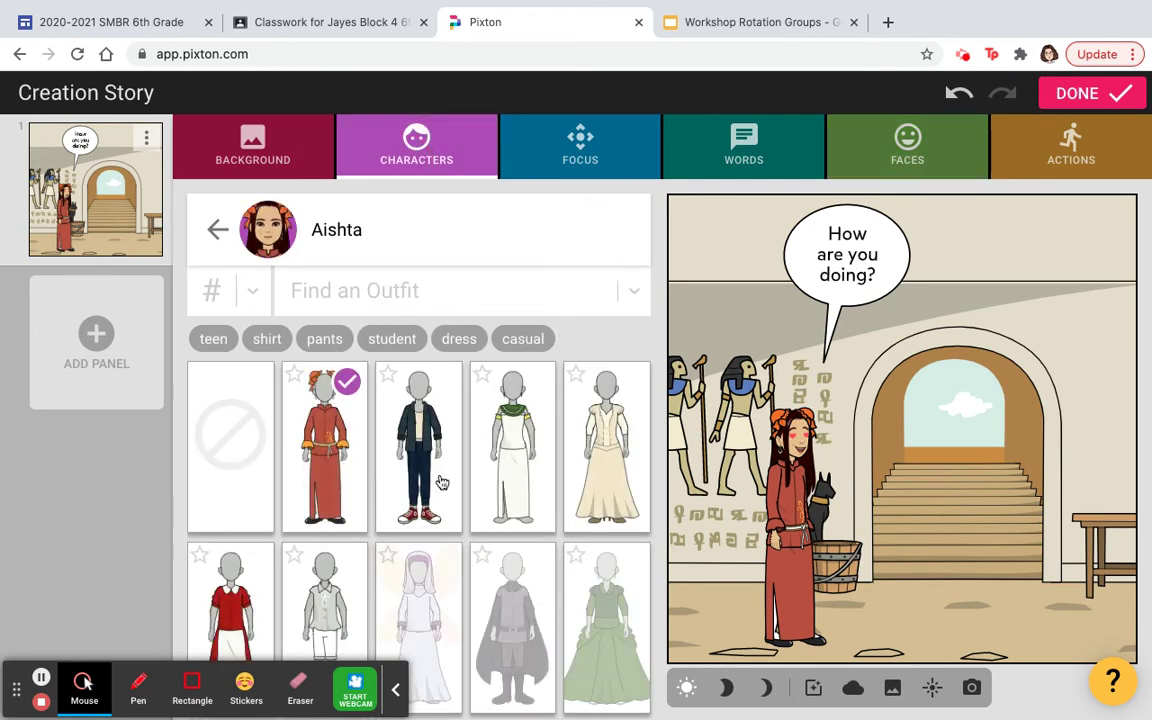
pyautogui.click(217, 229)
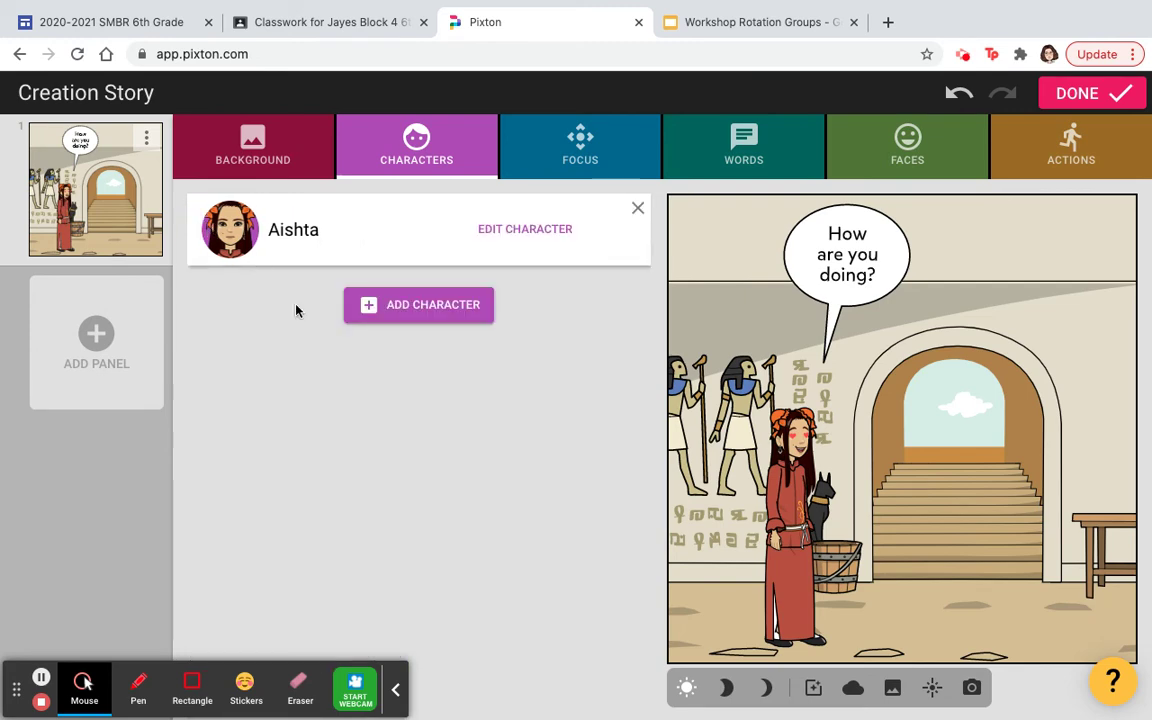
pyautogui.click(437, 308)
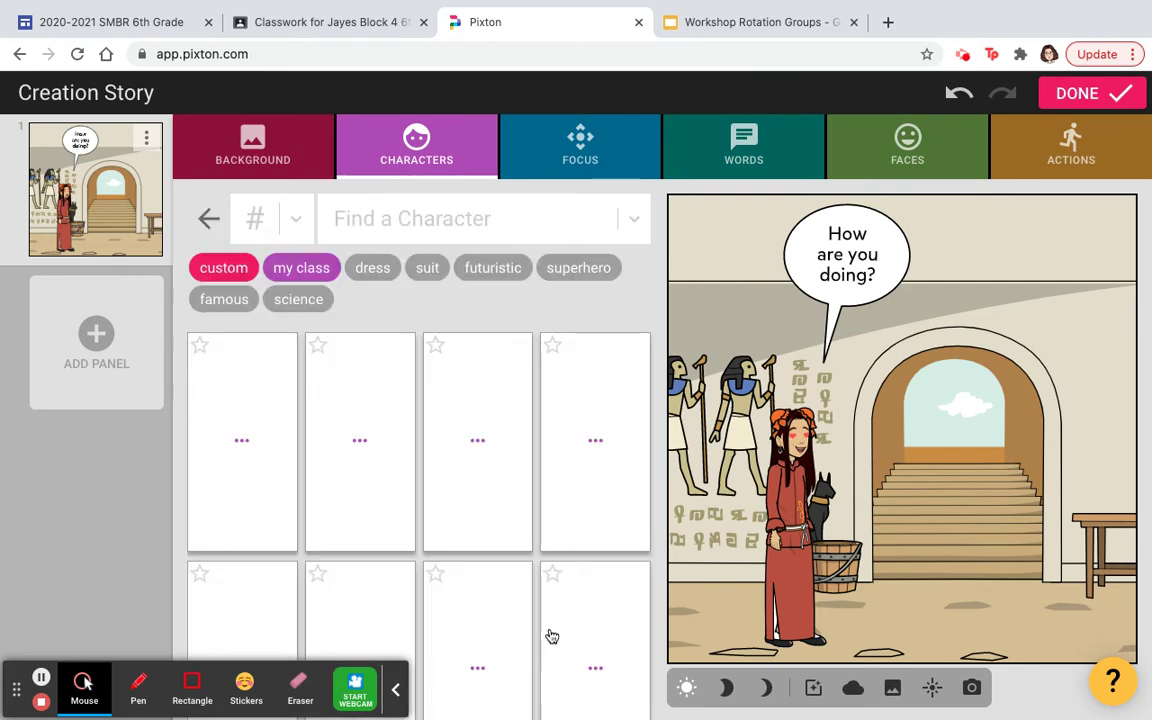
pyautogui.scroll(-5, 551, 635)
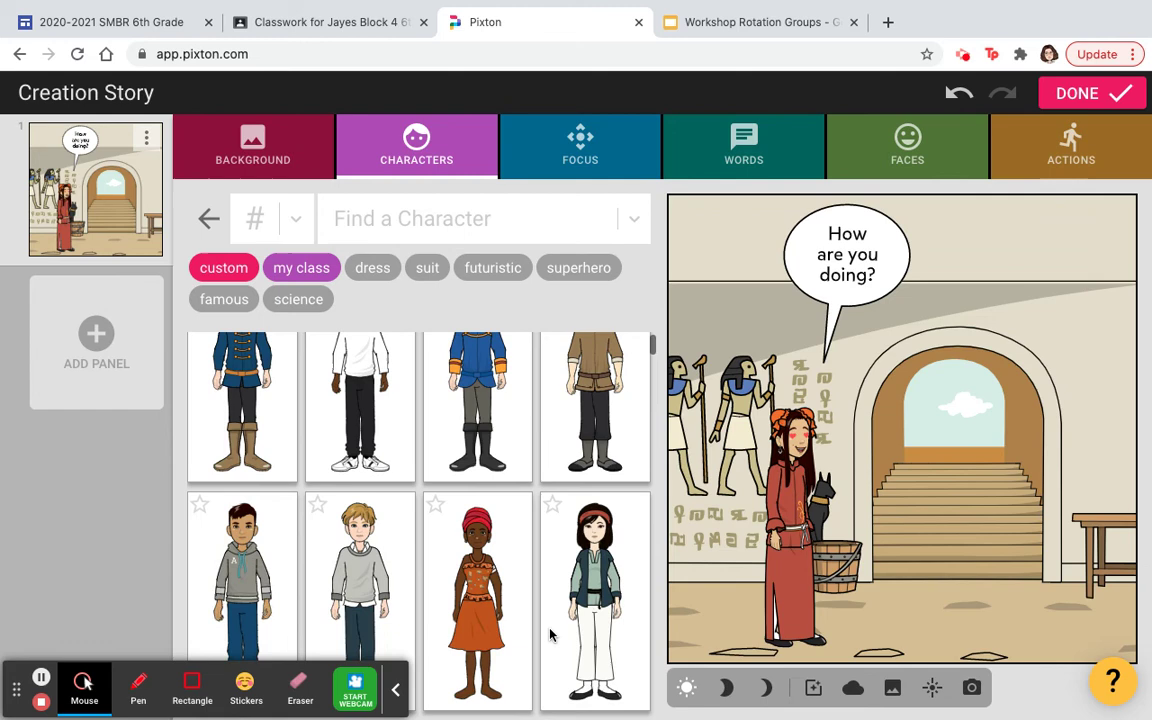
pyautogui.scroll(-1, 550, 635)
pyautogui.scroll(3, 551, 636)
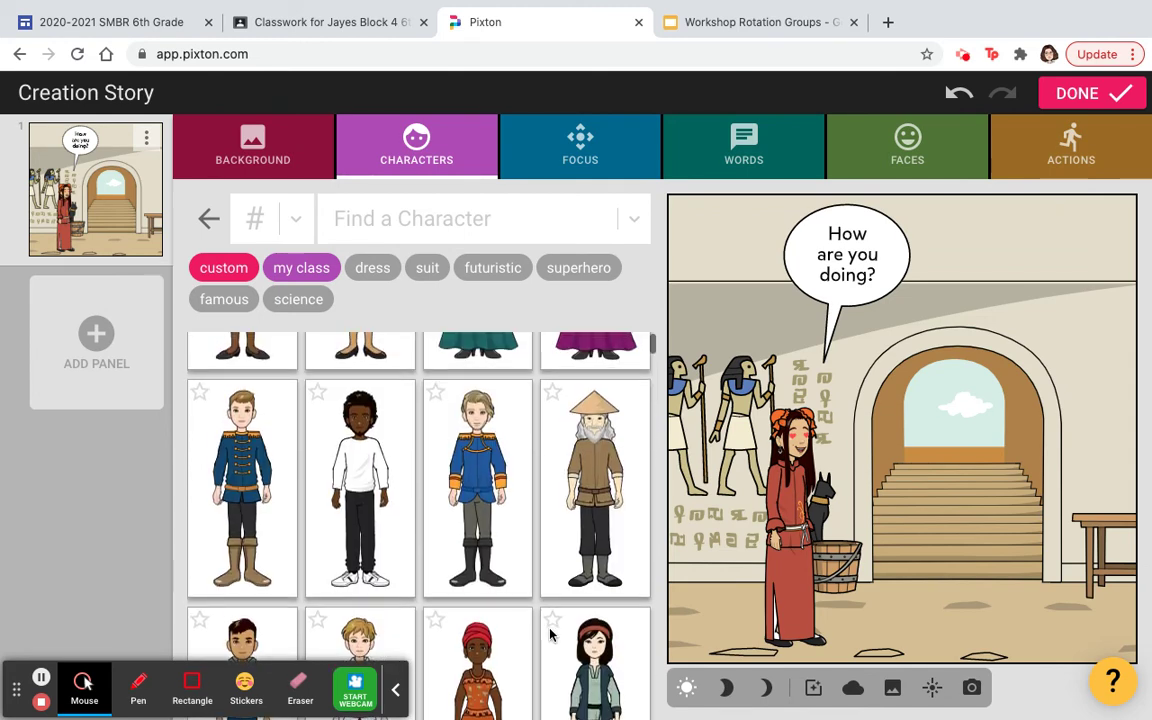
pyautogui.click(499, 484)
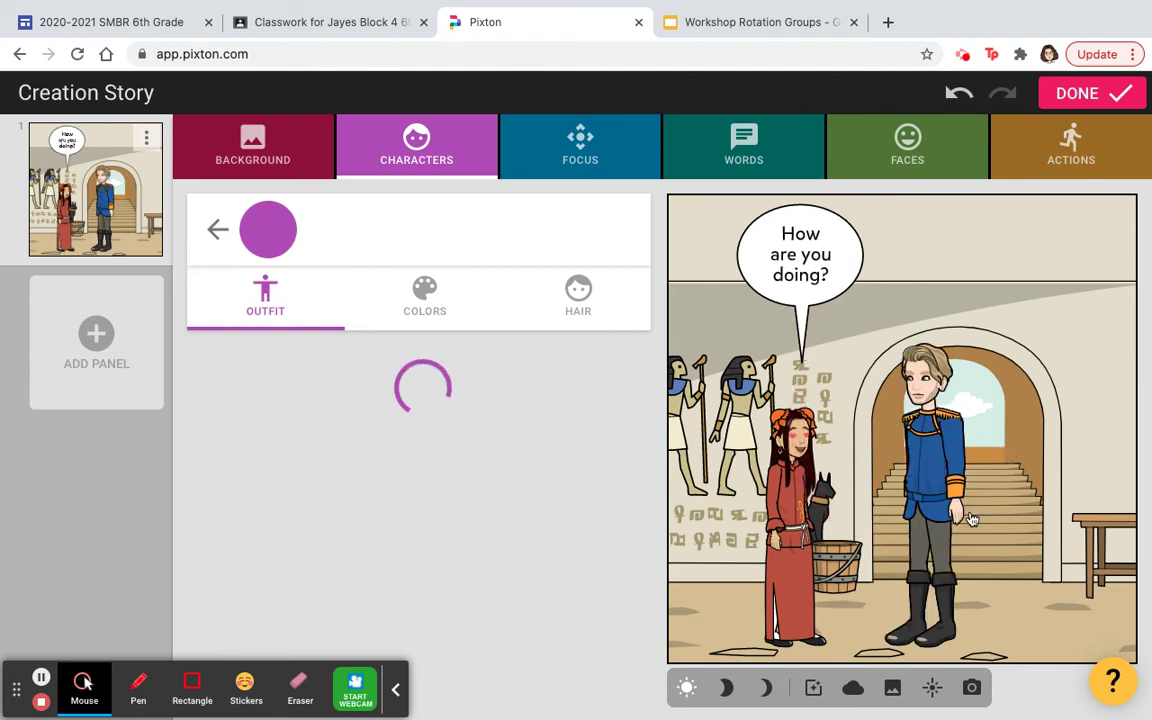
pyautogui.click(946, 493)
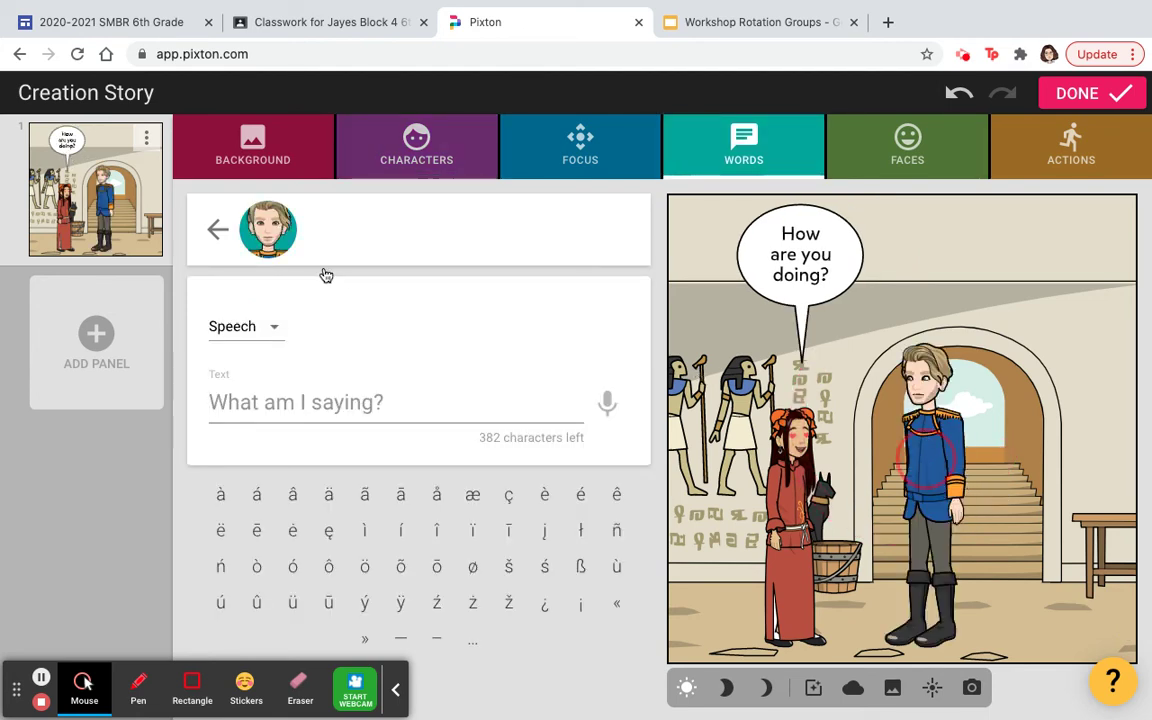
# - Change the blond character's pose to hand-on-chin
pyautogui.click(218, 229)
pyautogui.click(218, 230)
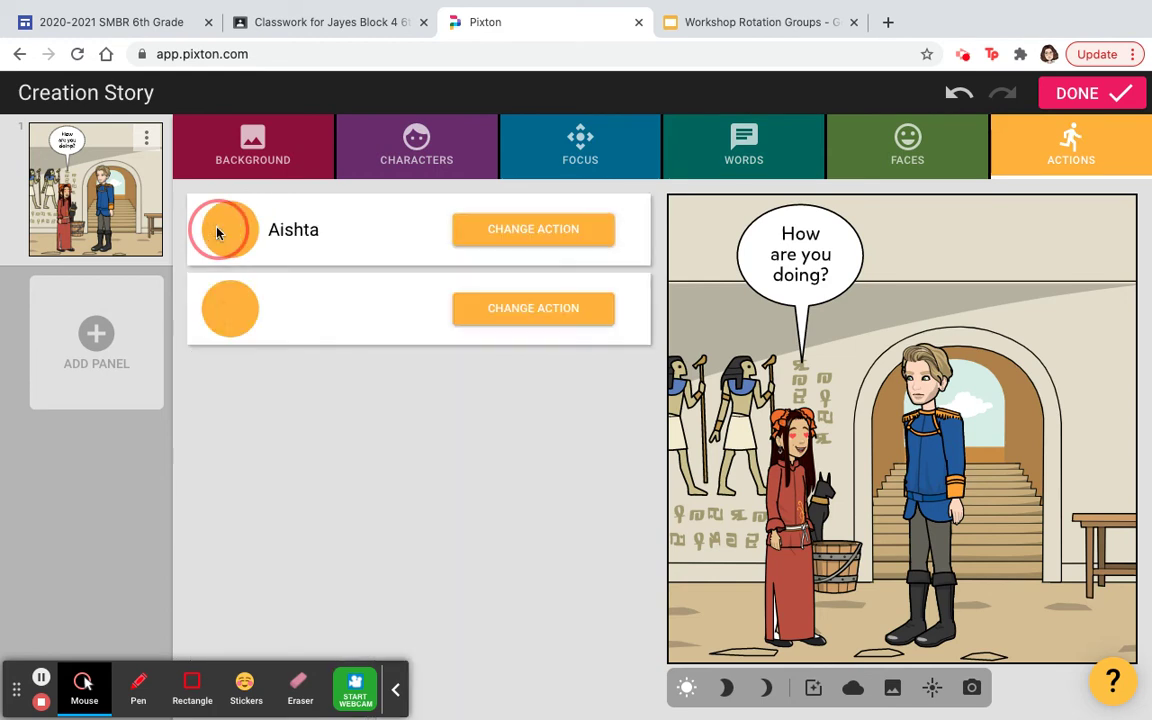
pyautogui.click(488, 312)
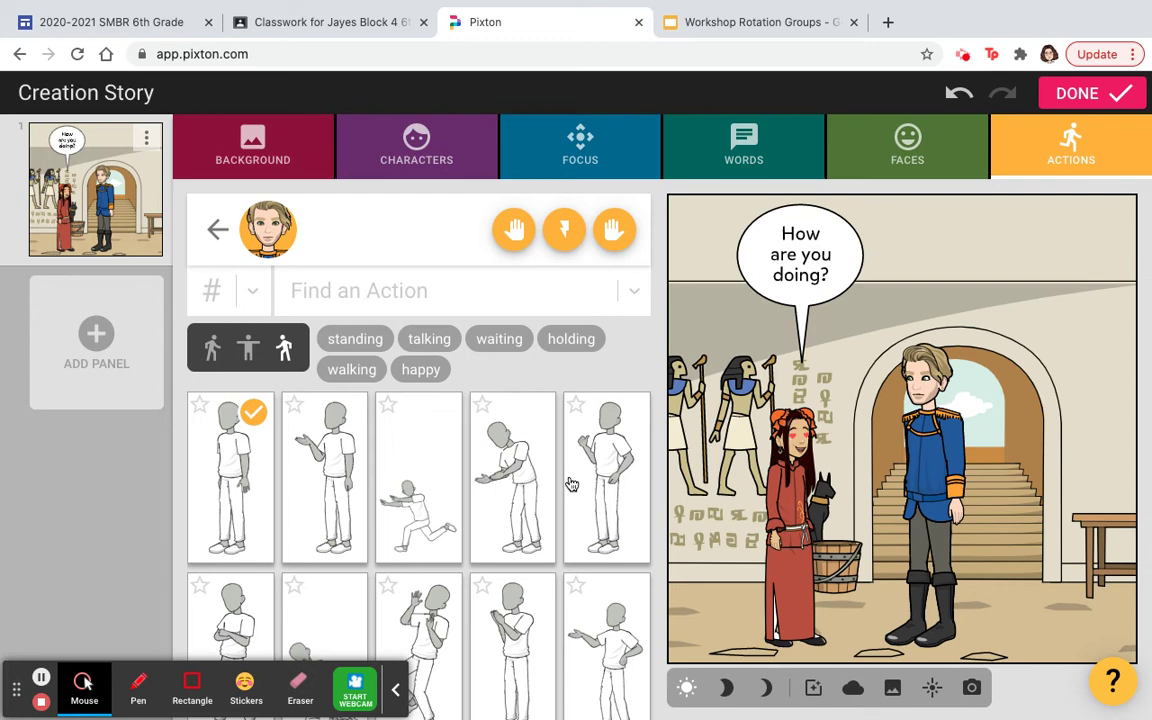
pyautogui.scroll(-3, 556, 622)
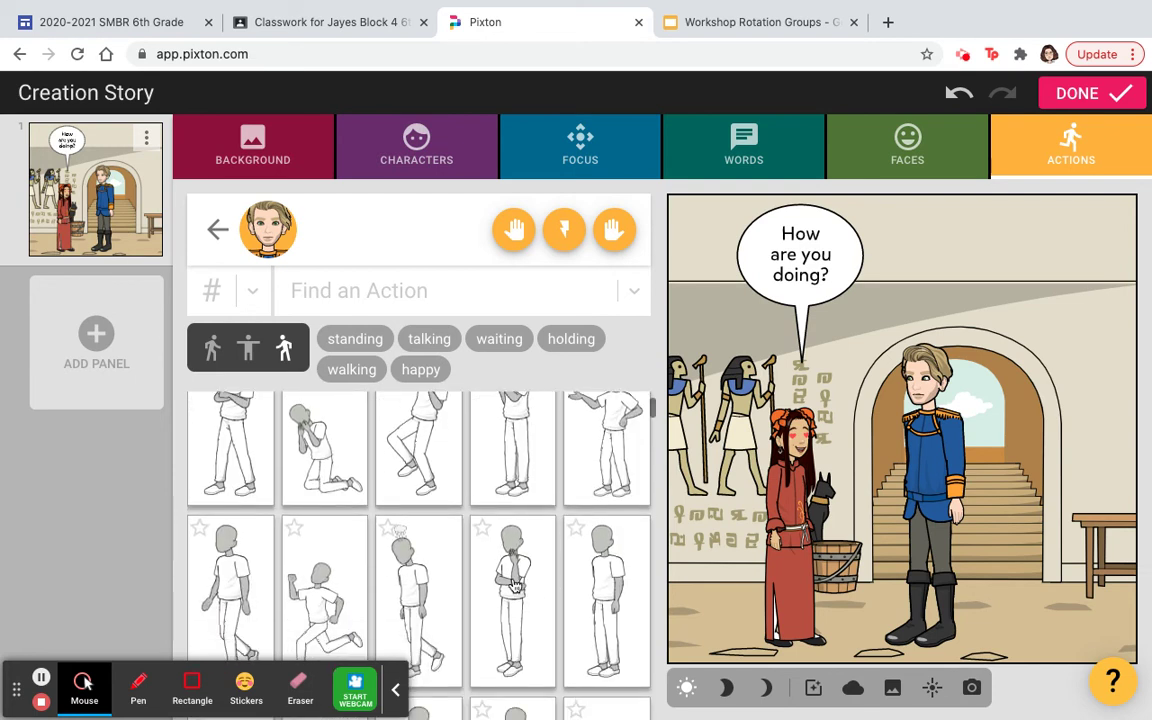
pyautogui.click(513, 585)
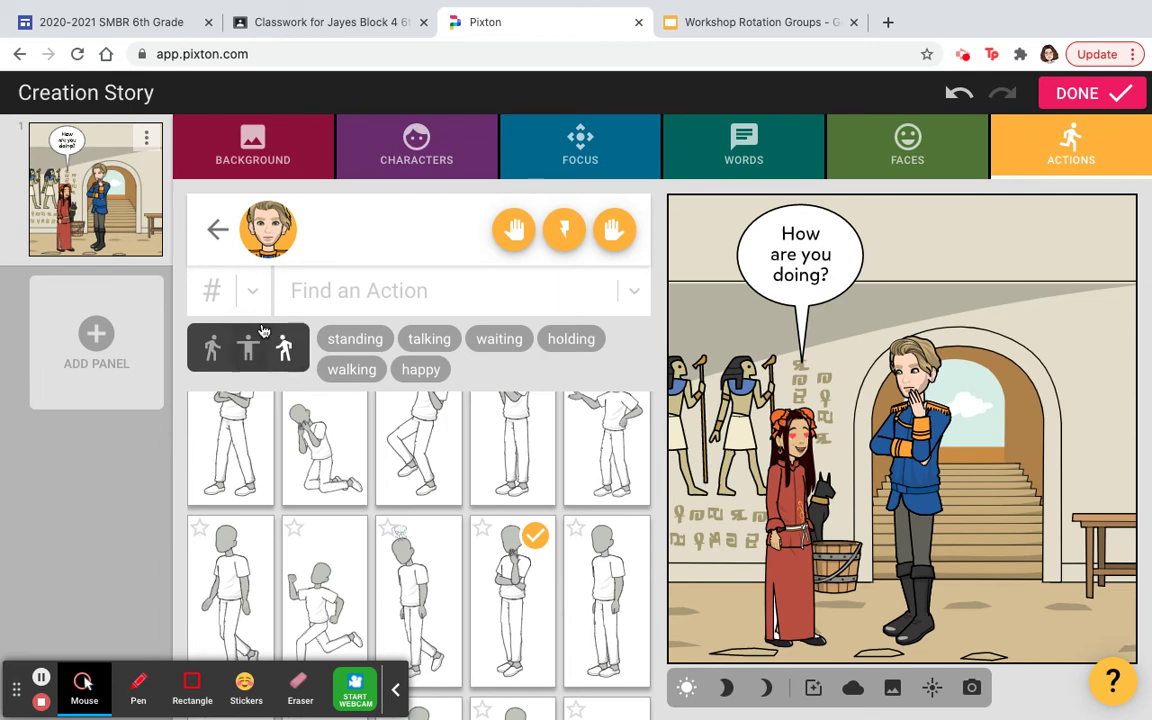
# - Put a tall staff in the blond character's hand
pyautogui.click(212, 350)
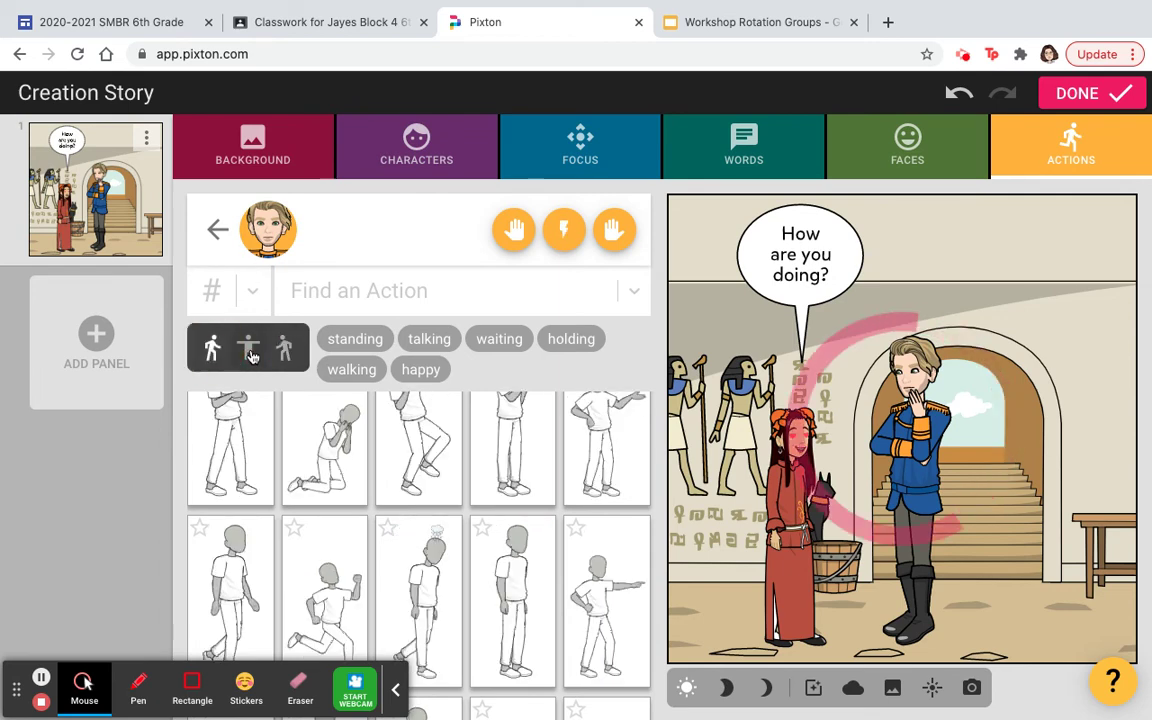
pyautogui.click(249, 349)
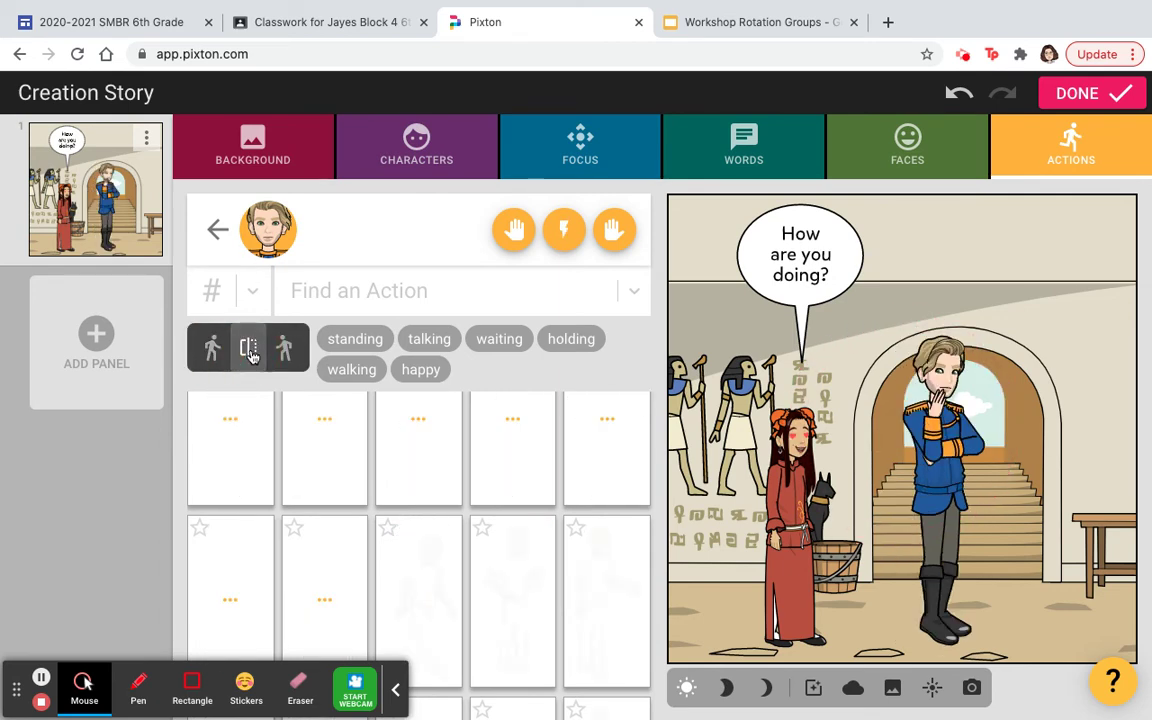
pyautogui.click(514, 229)
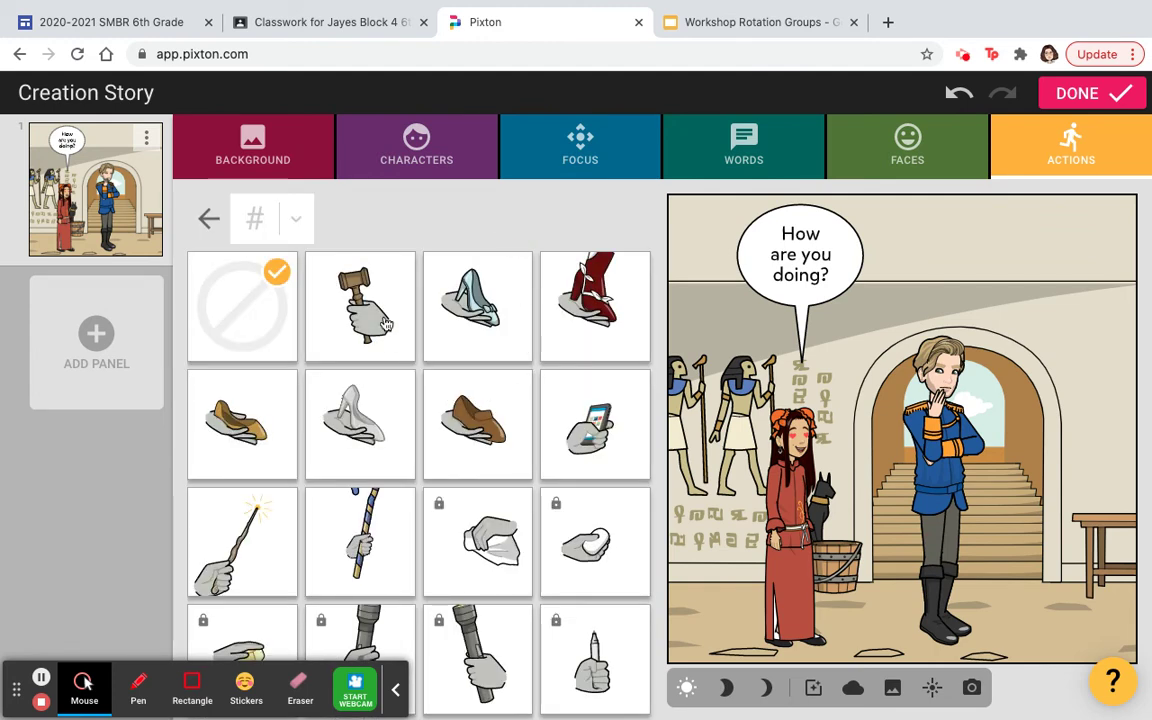
pyautogui.click(372, 524)
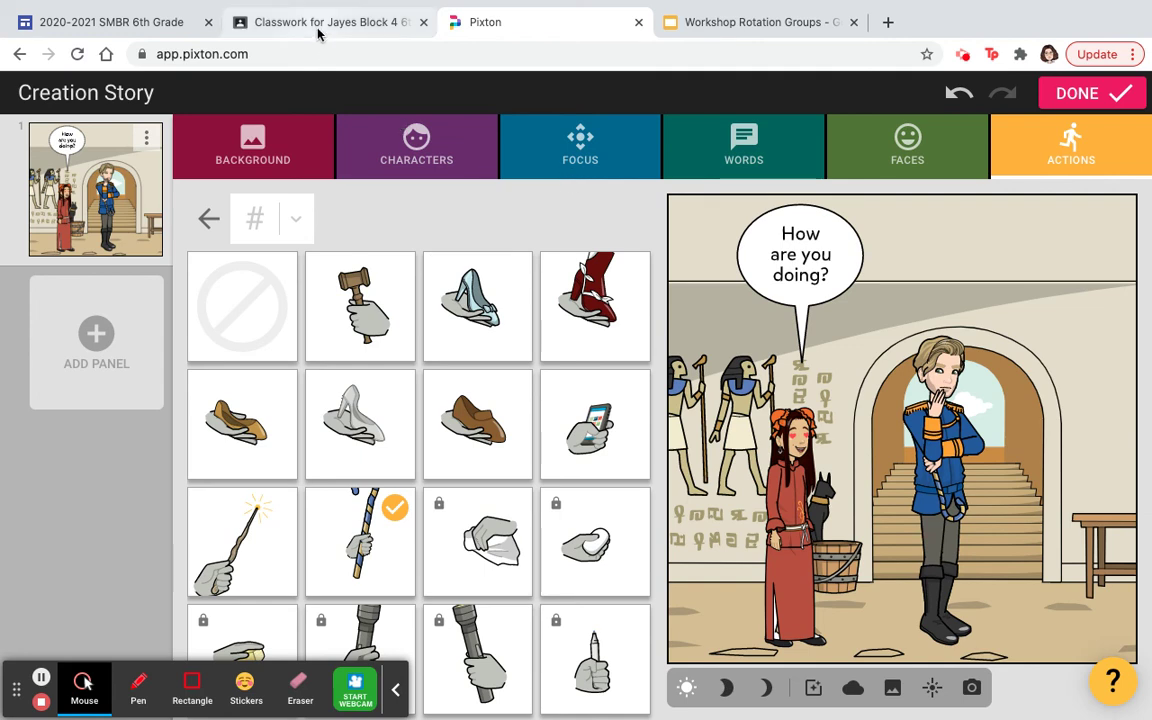
# - Finish editing, then bring up the Creation Story comic's share link and e-mail sharing option
pyautogui.click(1077, 95)
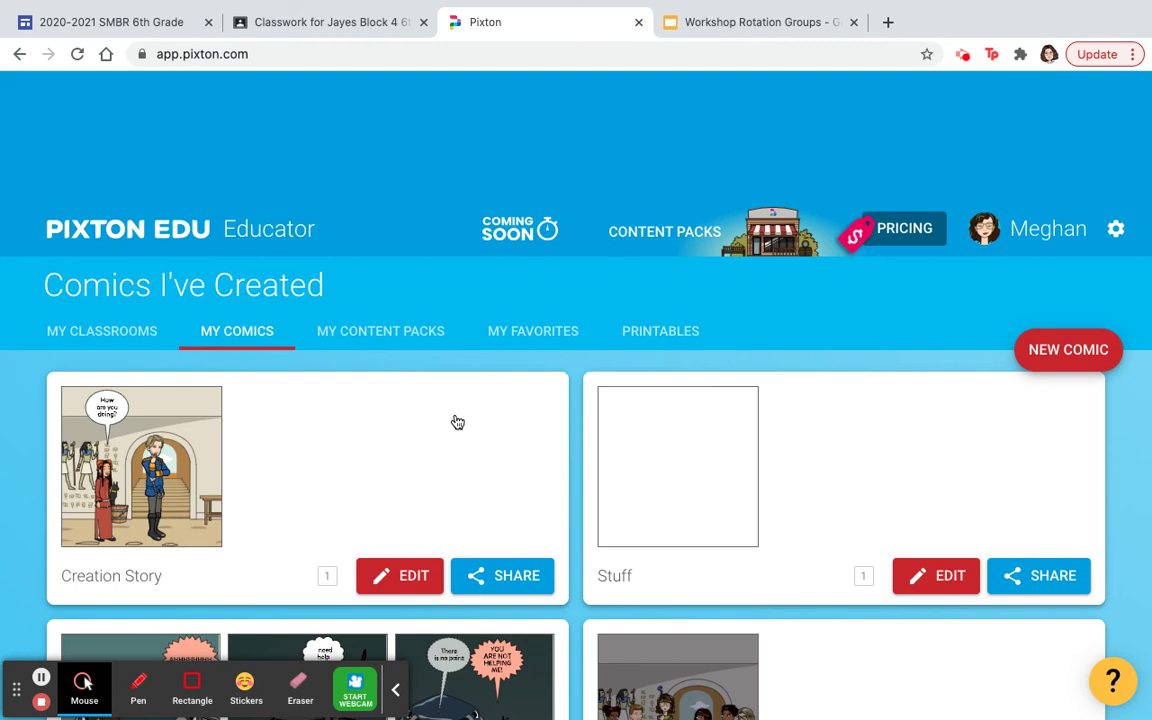
pyautogui.click(501, 580)
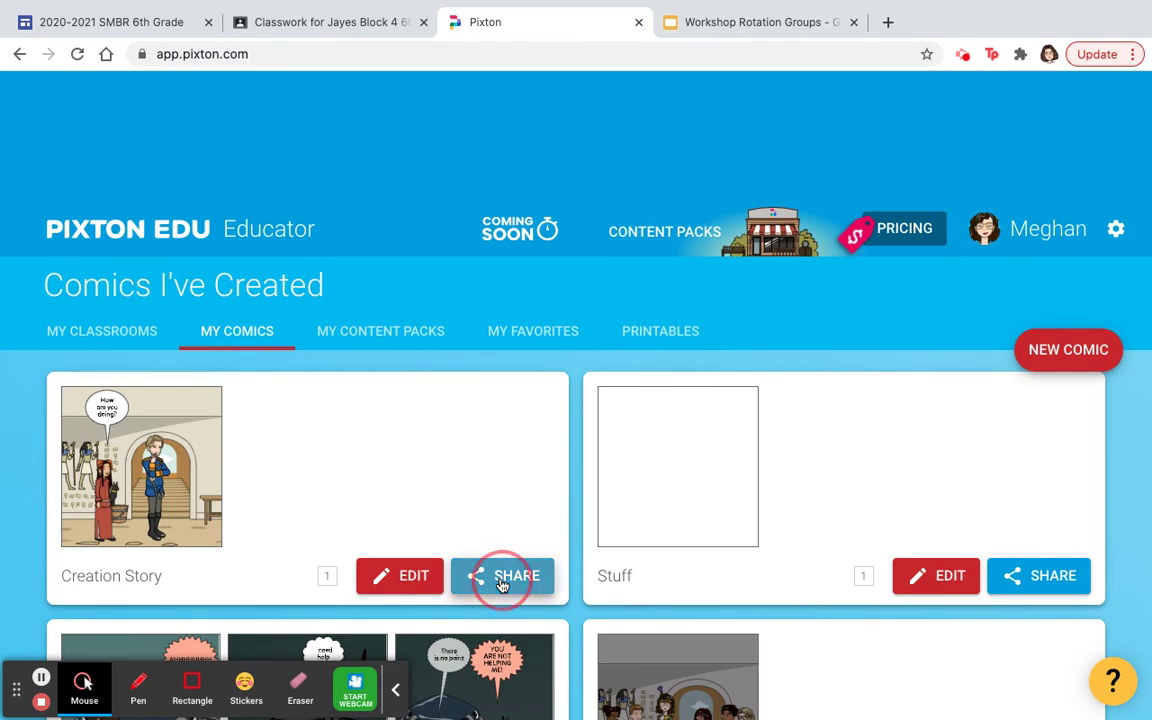
pyautogui.scroll(-2, 877, 369)
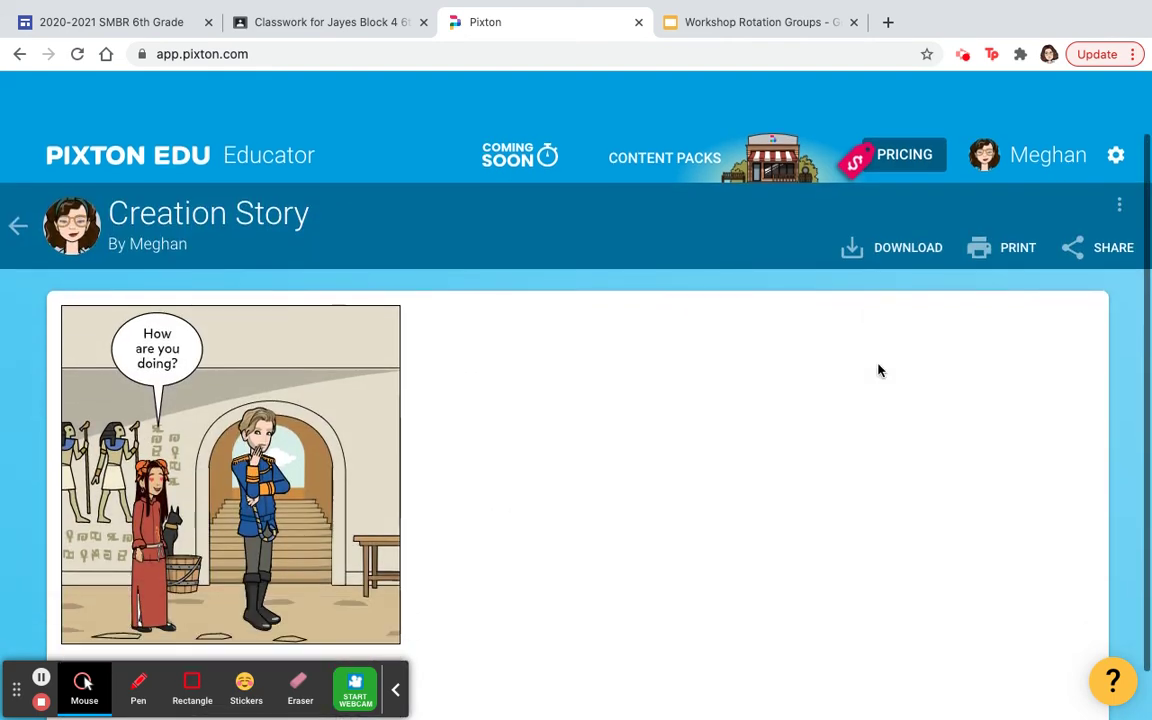
pyautogui.click(1105, 200)
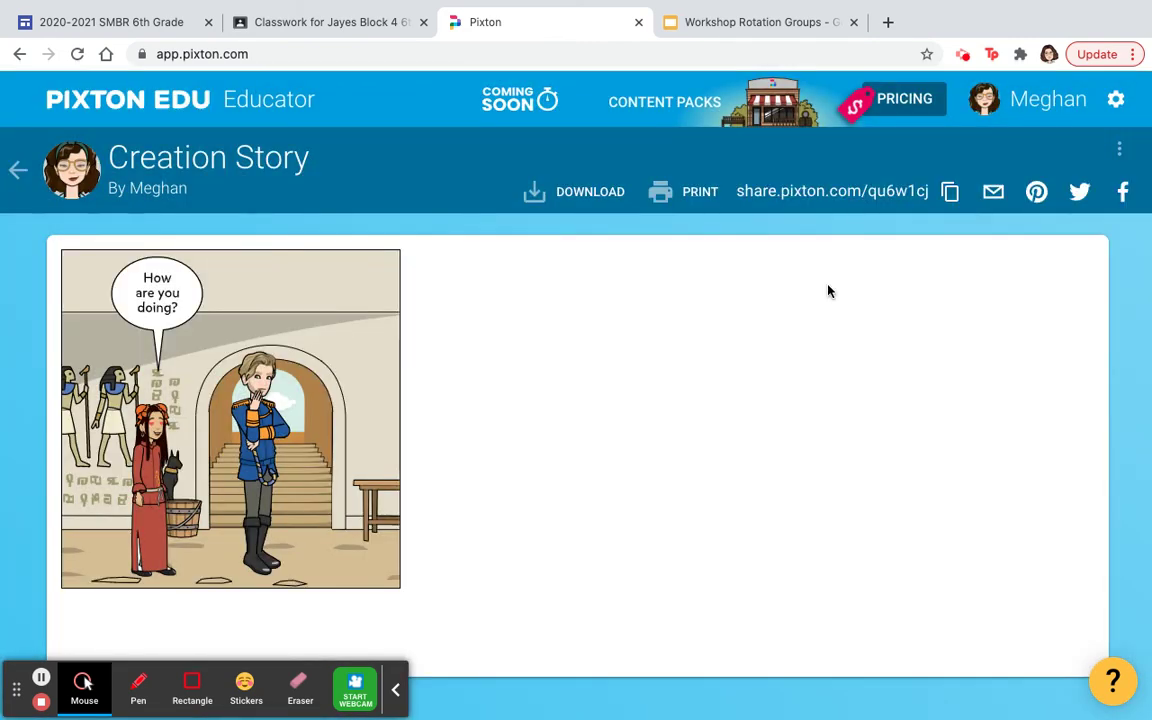
pyautogui.click(992, 193)
# - Copy the comic's share.pixton.com link to the clipboard
pyautogui.click(951, 194)
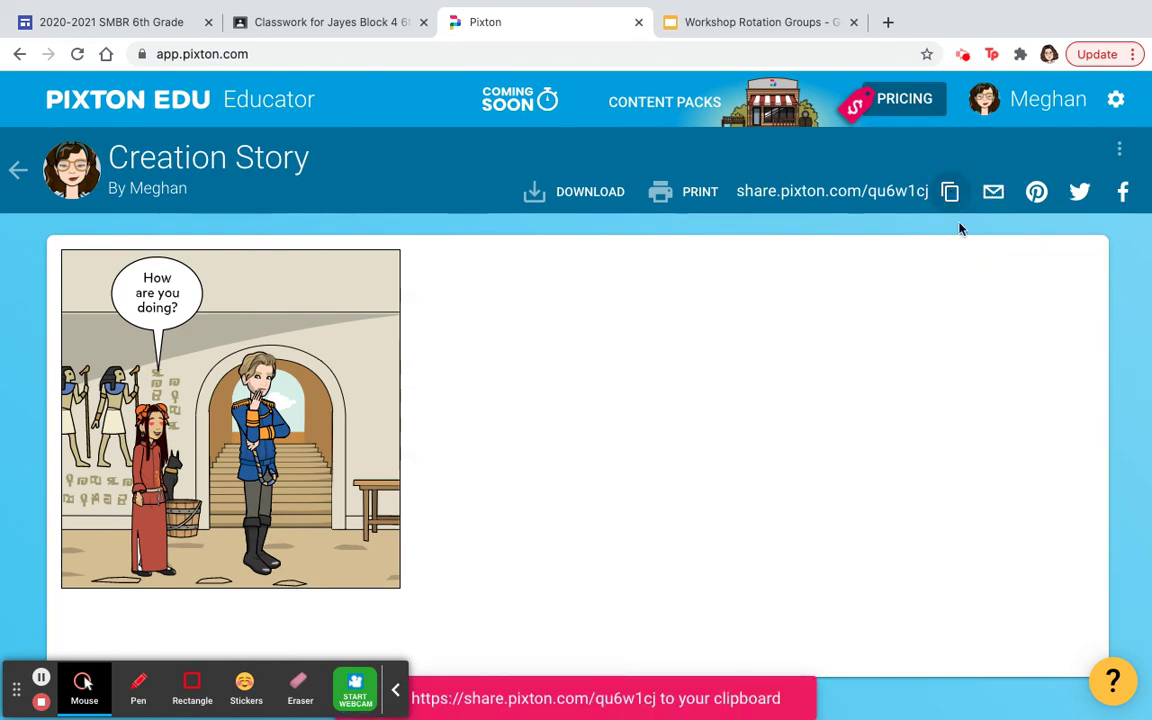